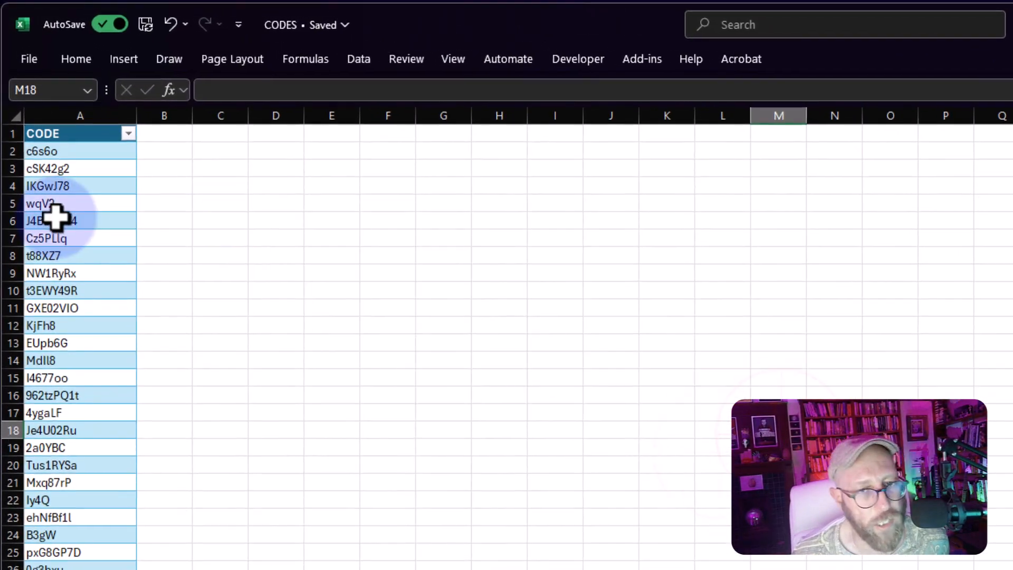
Load the table containing the CODE column into Power Query Editor.
{"action": "left_click", "coordinate": [30, 133]}
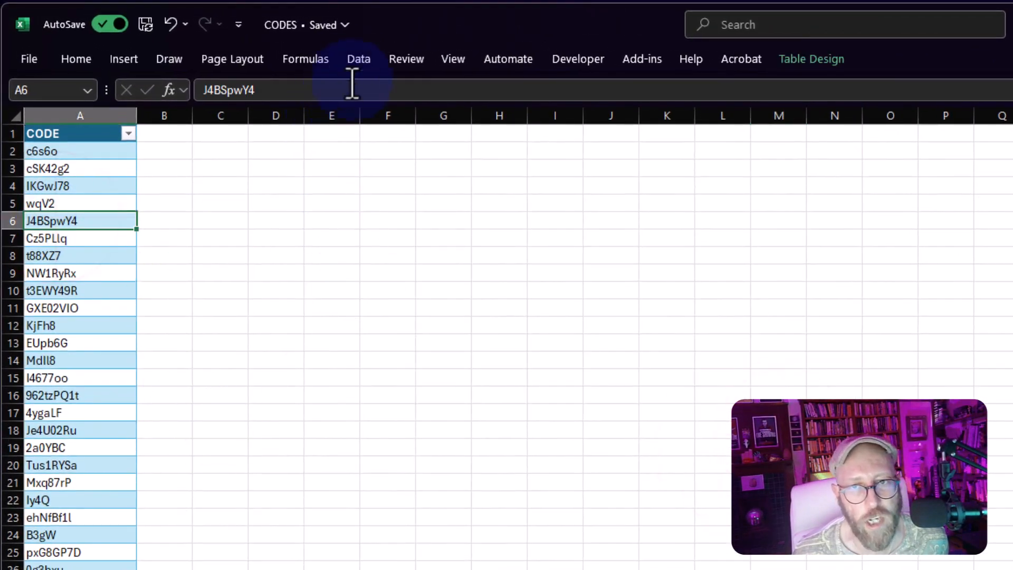
{"action": "left_click", "coordinate": [359, 59]}
{"action": "left_click", "coordinate": [117, 131]}
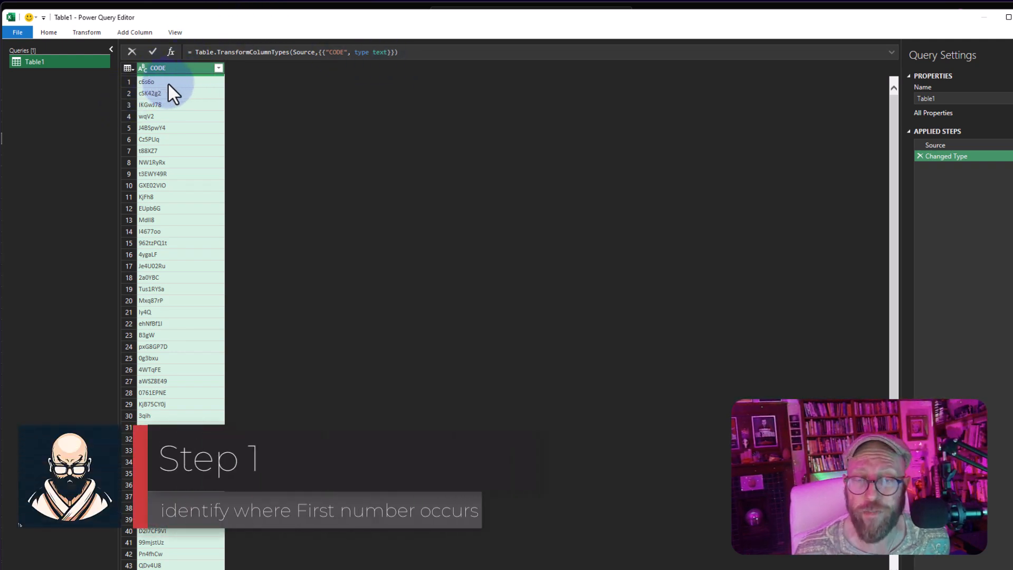
Start a custom column on Table1 whose formula calls the Text.PositionOfAny function.
{"action": "left_click", "coordinate": [135, 31]}
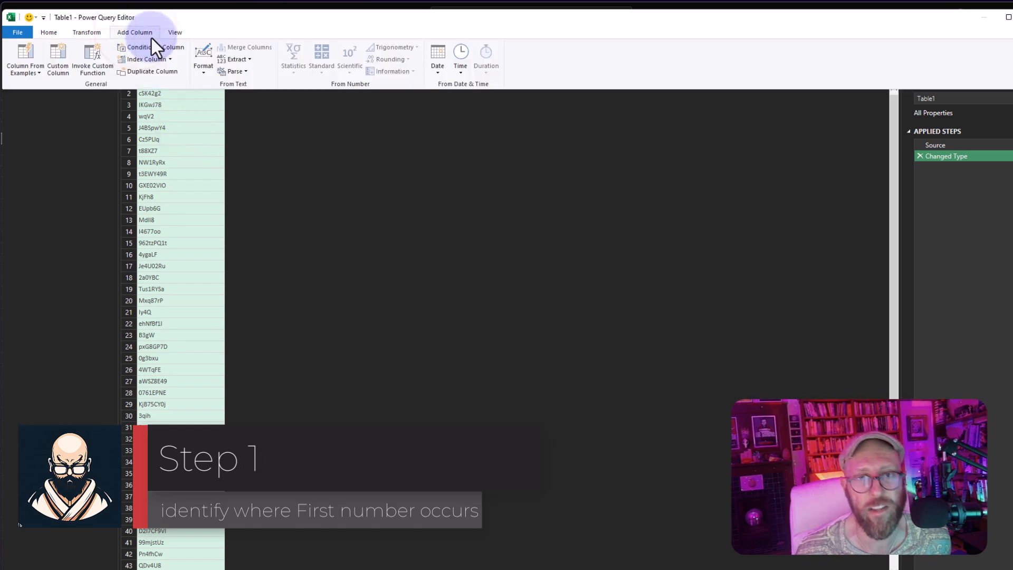
{"action": "left_click", "coordinate": [66, 52]}
{"action": "left_click", "coordinate": [319, 193]}
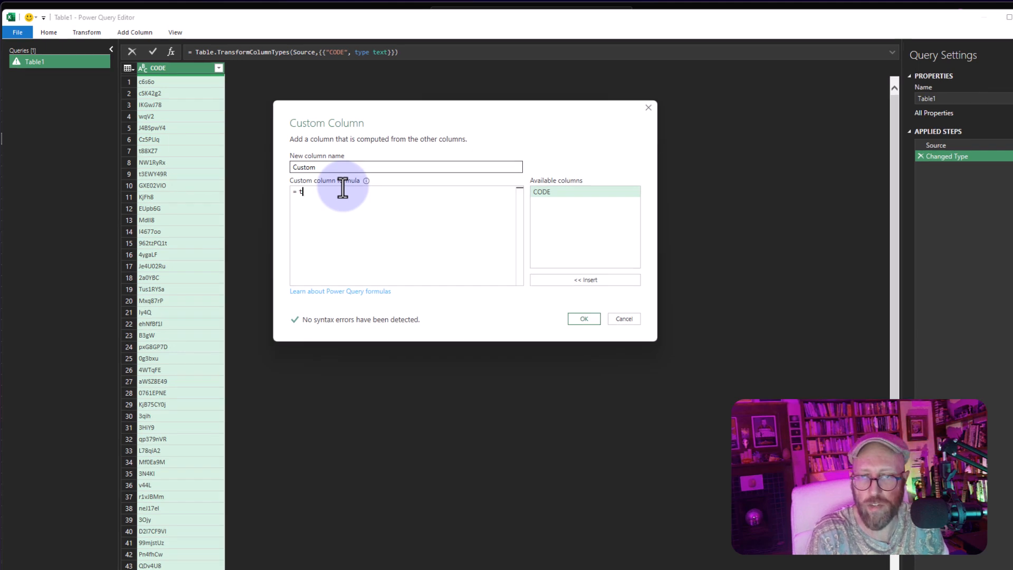
{"action": "type", "text": "textpos"}
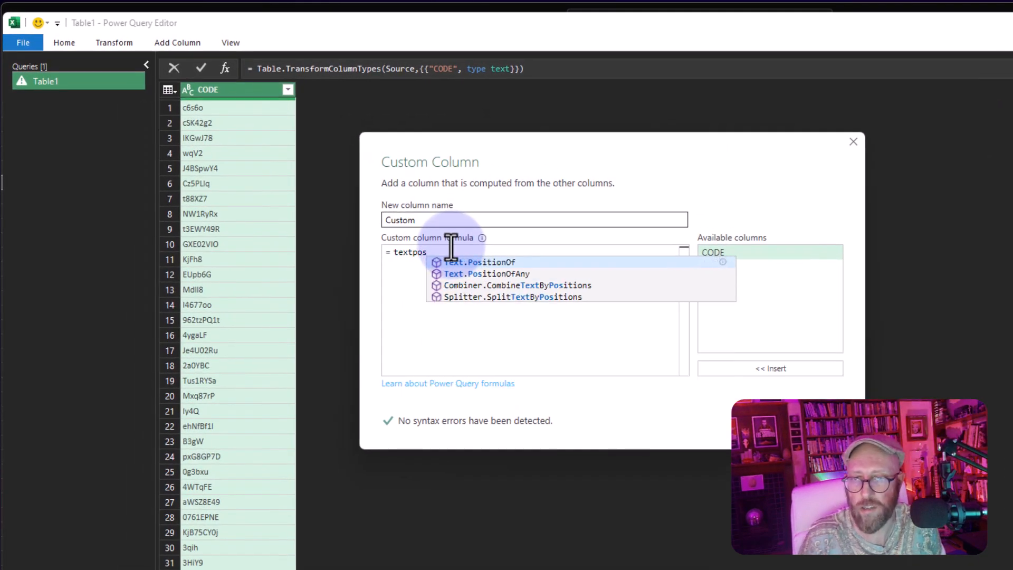
{"action": "key", "text": "Down"}
{"action": "key", "text": "Tab"}
{"action": "type", "text": "("}
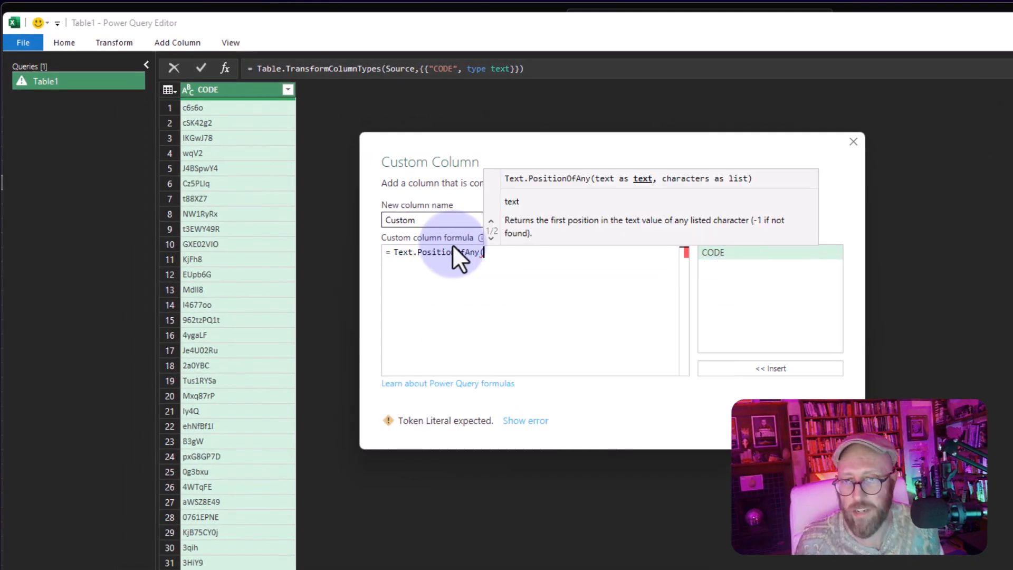
Complete the custom column formula as Text.PositionOfAny([CODE], {"0".."9"}) and create the column.
{"action": "double_click", "coordinate": [752, 252]}
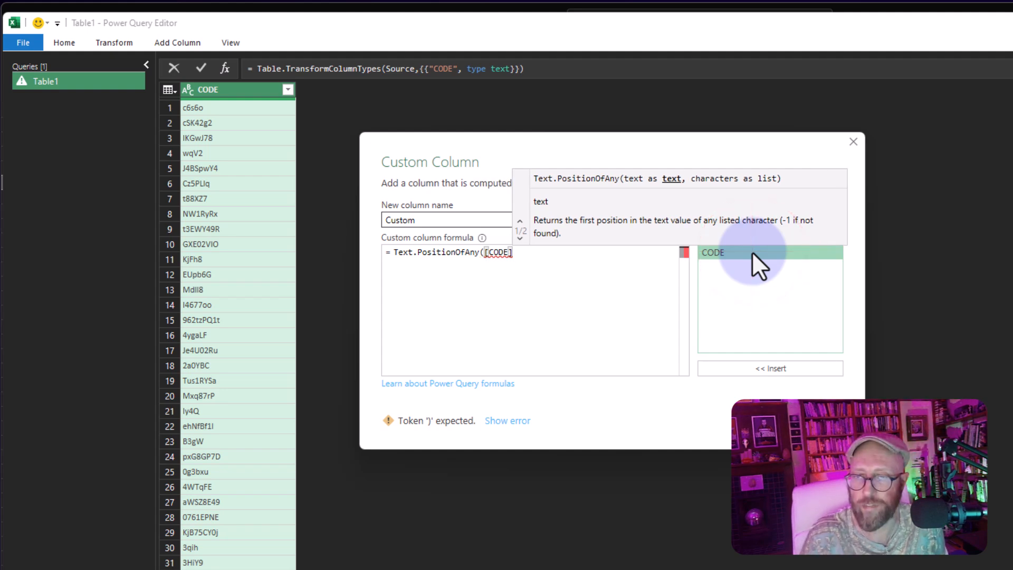
{"action": "left_click", "coordinate": [546, 256]}
{"action": "type", "text": ", {"}
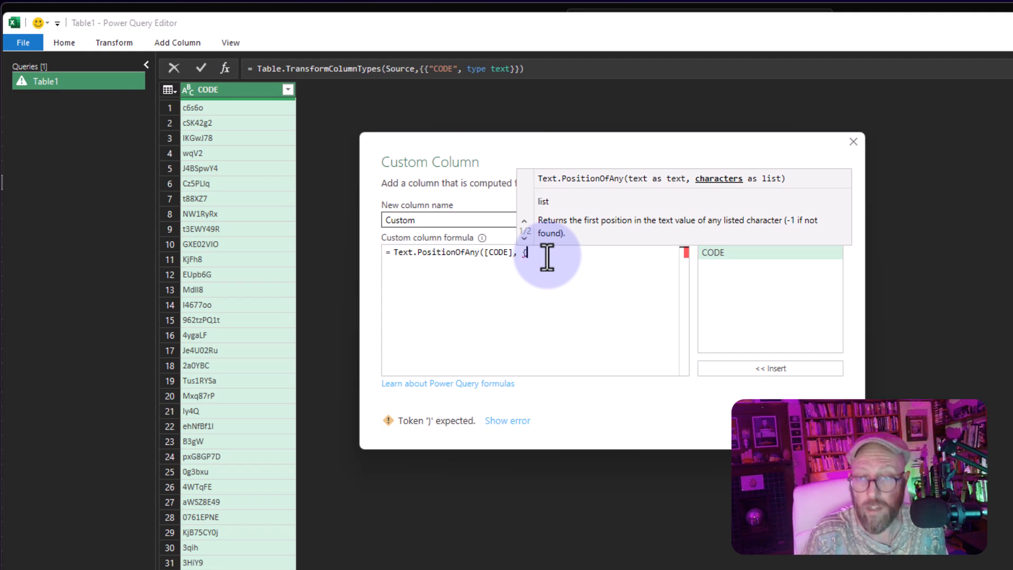
{"action": "key", "text": "Down"}
{"action": "type", "text": "{})"}
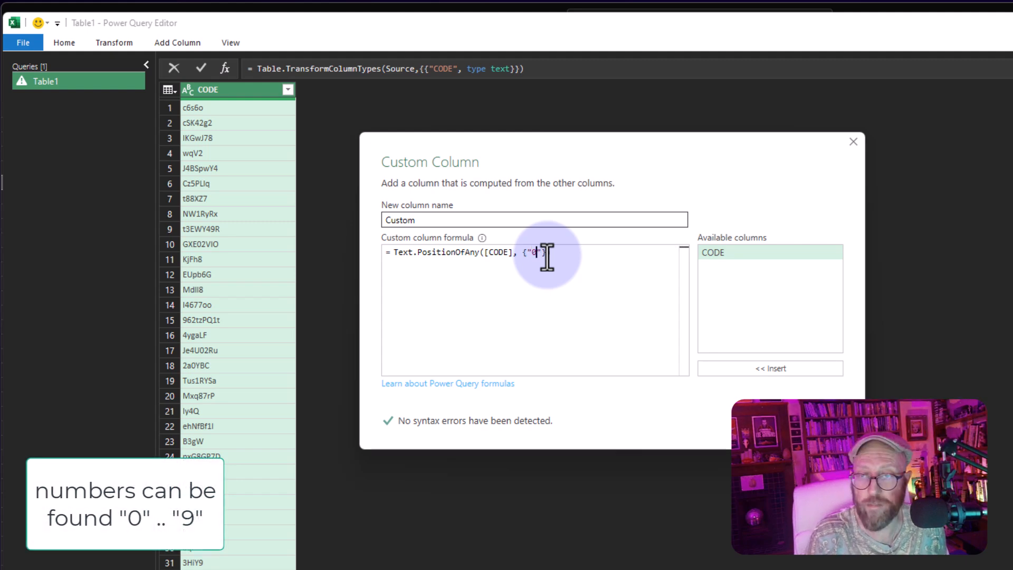
{"action": "type", "text": ".."}
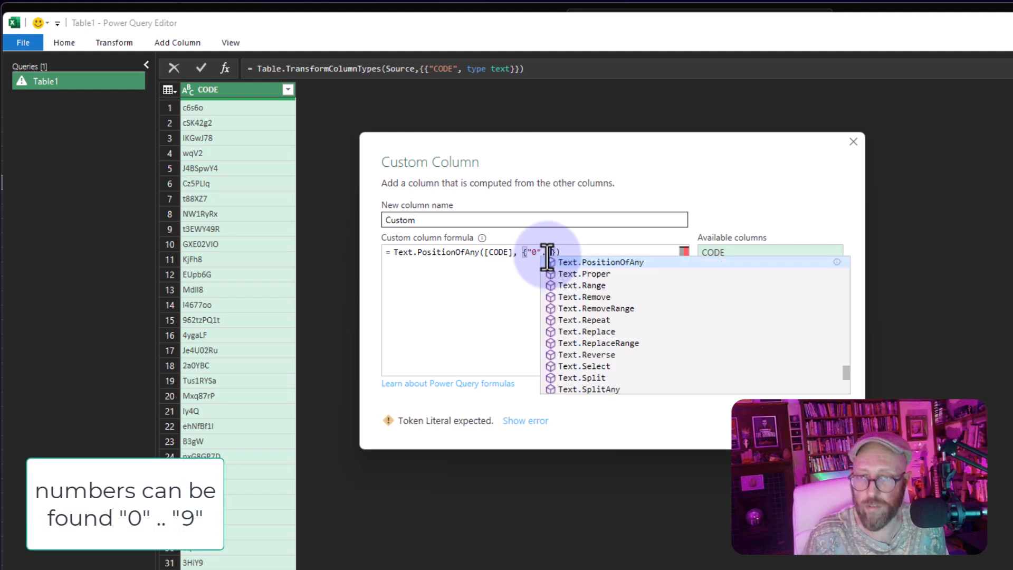
{"action": "type", "text": "\"9"}
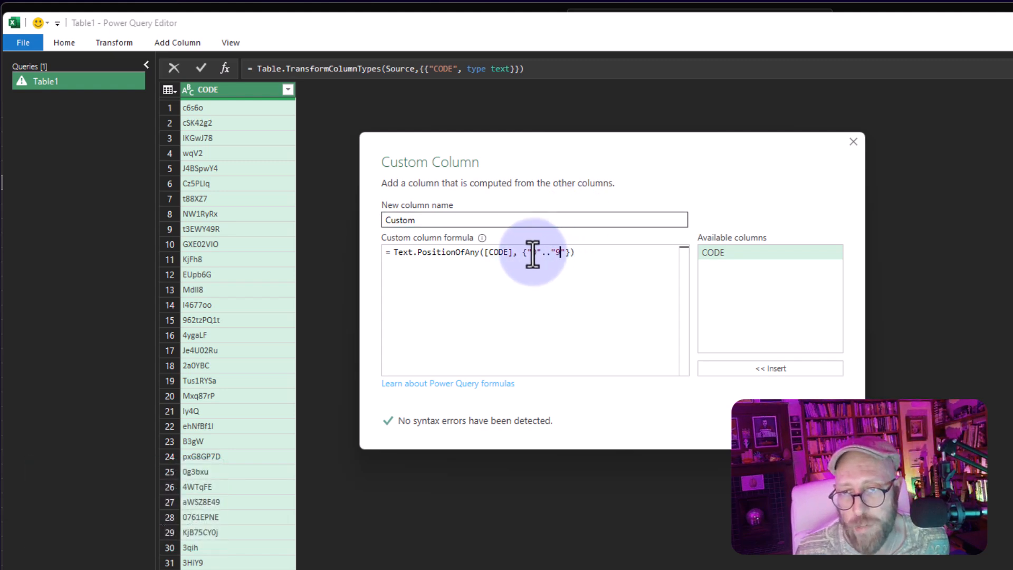
{"action": "left_click", "coordinate": [762, 415]}
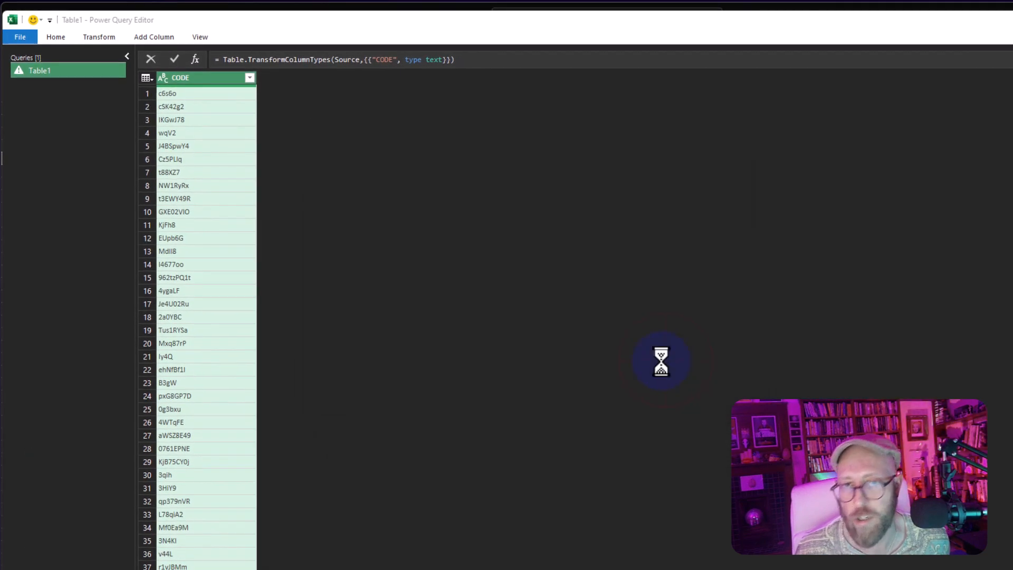
Check the first-digit positions in the Custom column against the codes in the first five rows.
{"action": "left_click", "coordinate": [333, 95]}
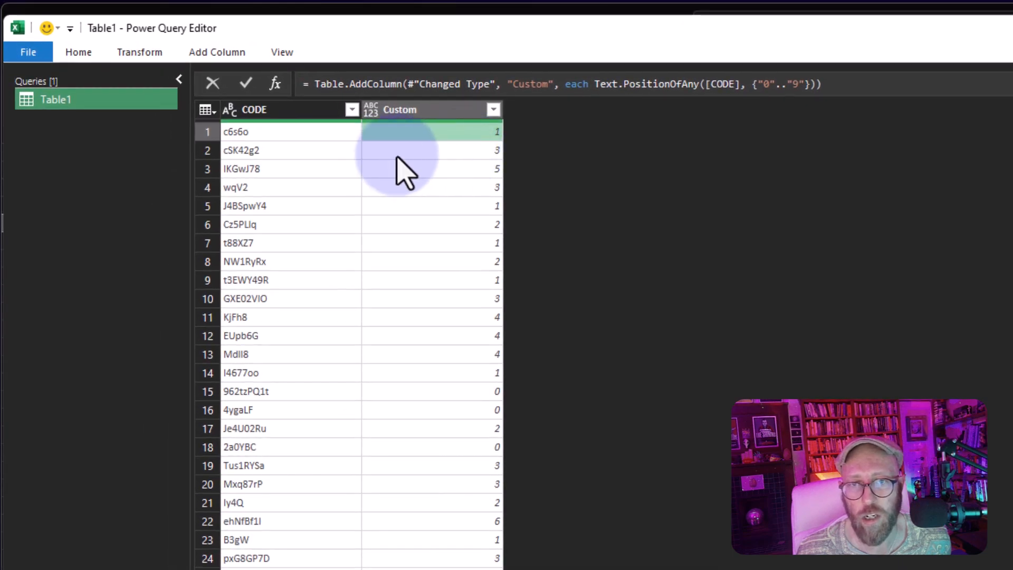
{"action": "left_click", "coordinate": [422, 151]}
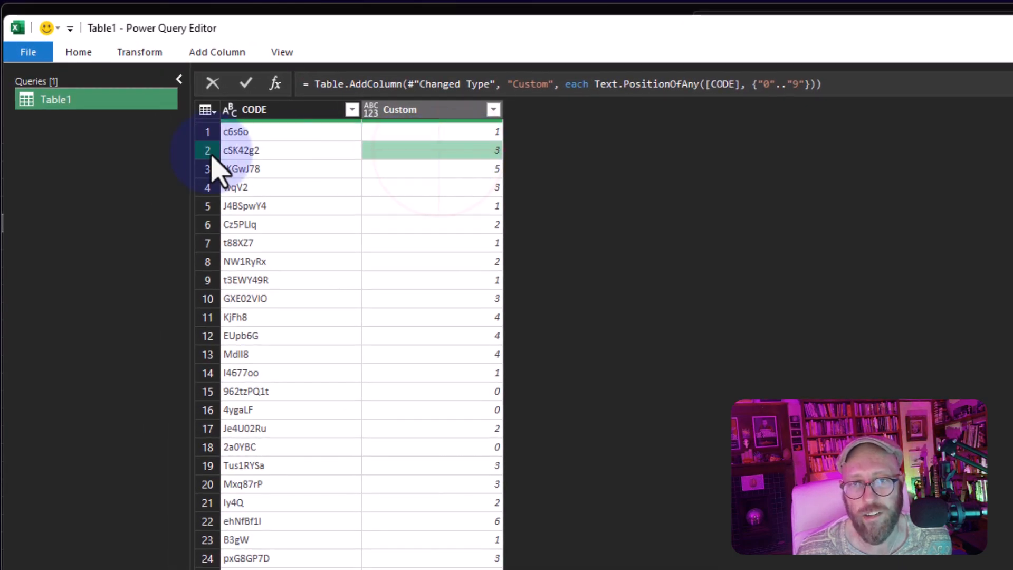
{"action": "left_click", "coordinate": [422, 169]}
{"action": "left_click", "coordinate": [417, 187]}
{"action": "left_click", "coordinate": [417, 206]}
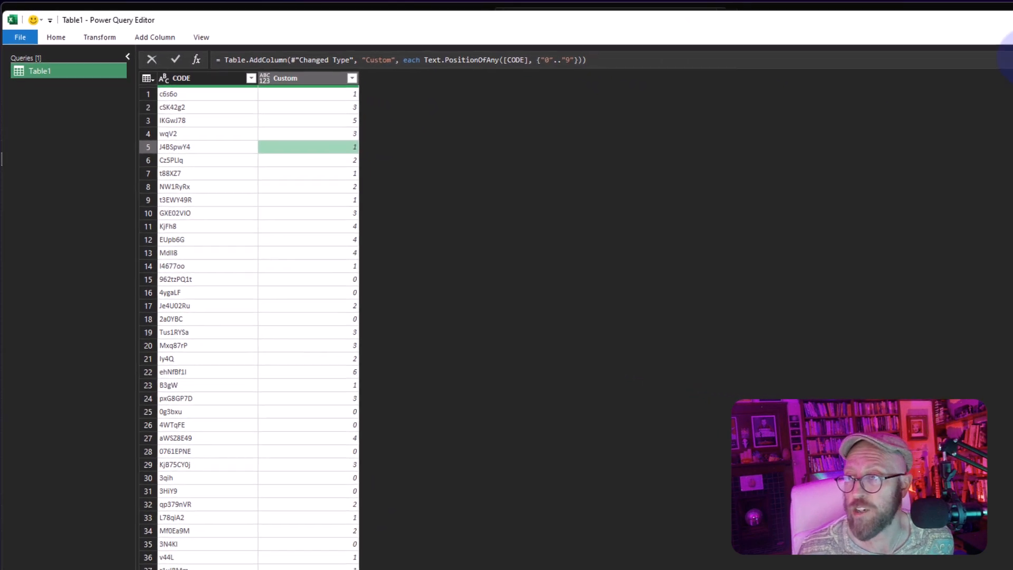
Expand the formula bar and wrap the Text.PositionOfAny expression in square brackets, with each bracket starting its own line.
{"action": "left_click", "coordinate": [974, 57]}
{"action": "left_click", "coordinate": [423, 60]}
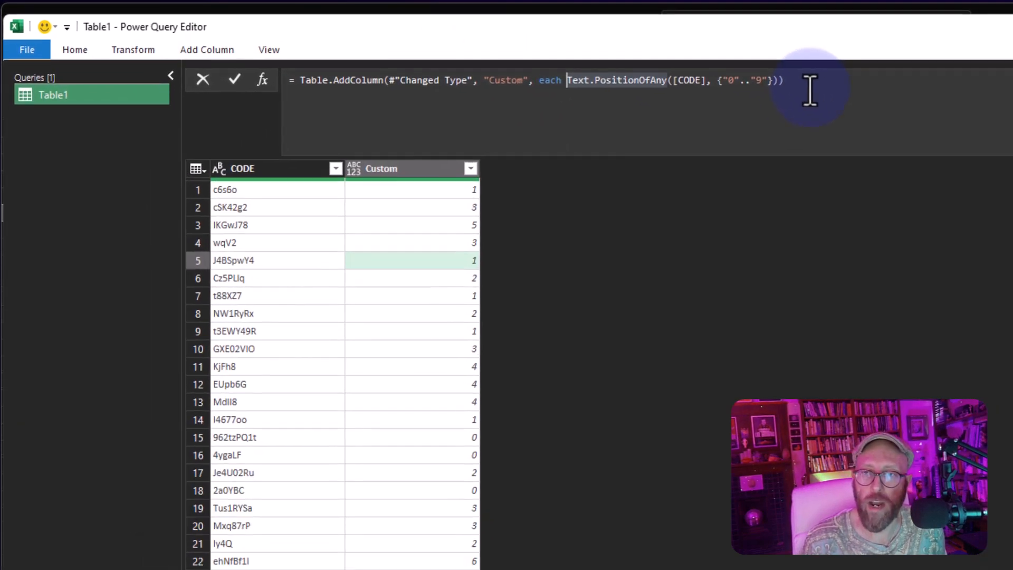
{"action": "key", "text": "shift+Return"}
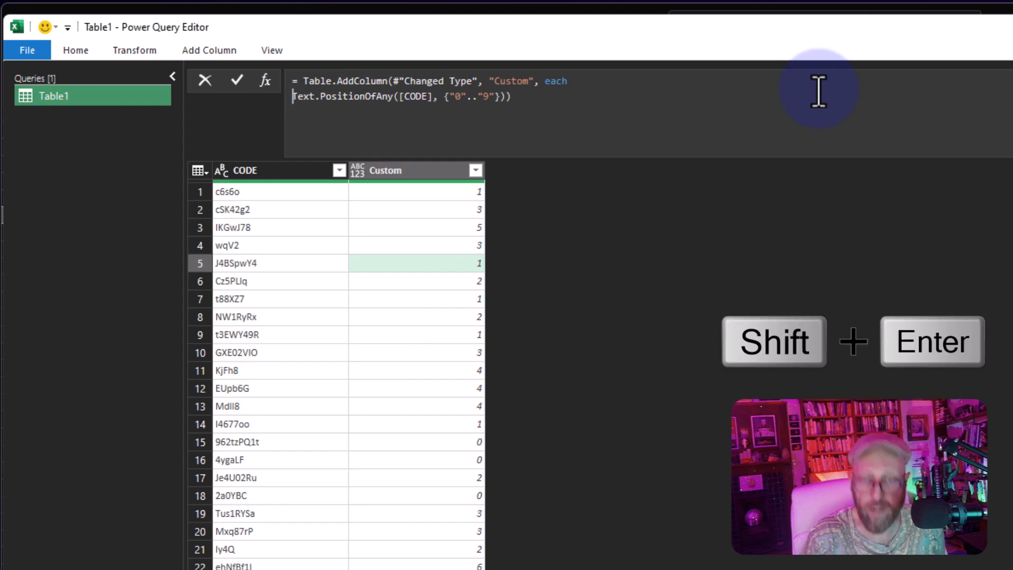
{"action": "type", "text": "["}
{"action": "left_click", "coordinate": [513, 97]}
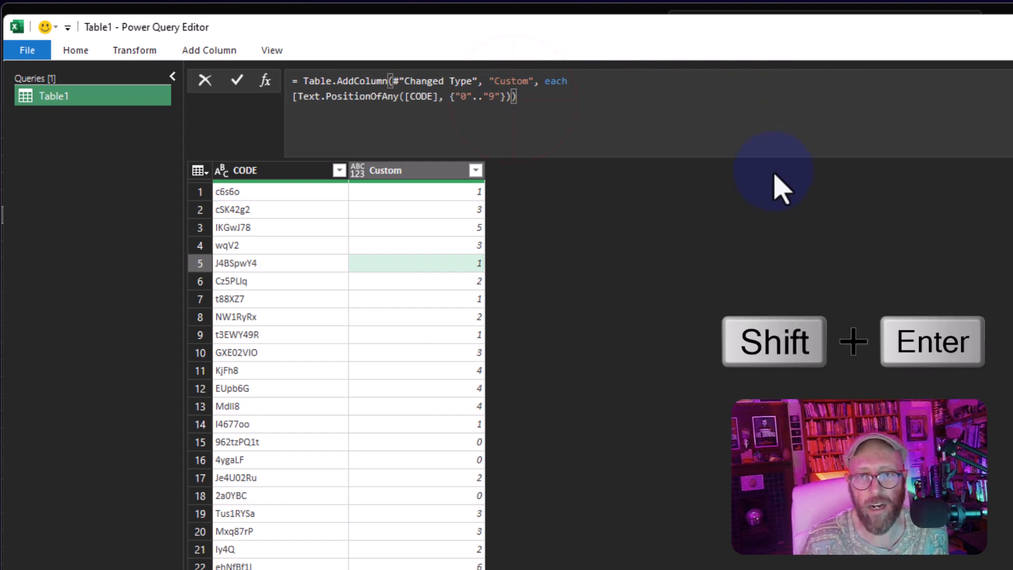
{"action": "key", "text": "Up"}
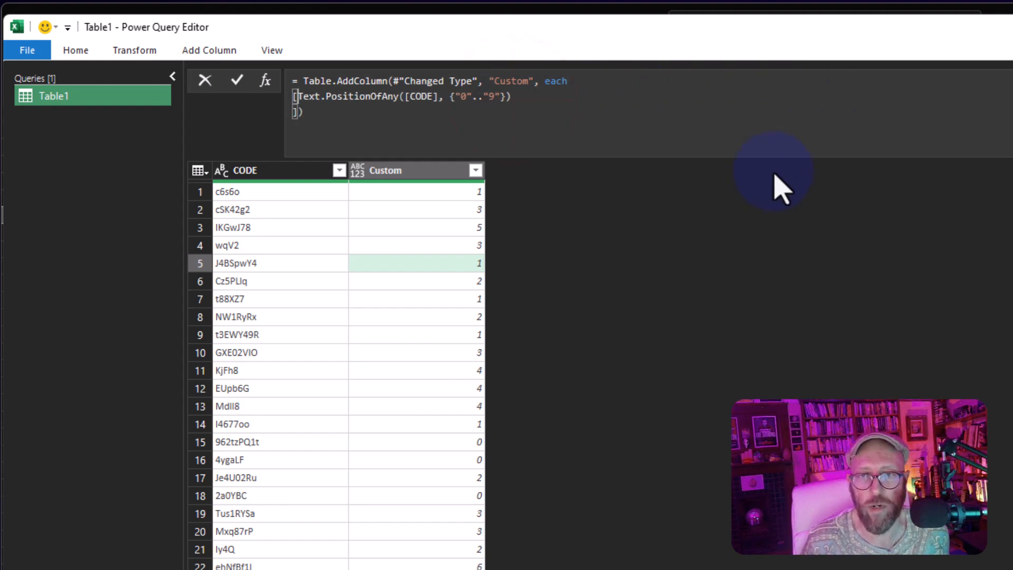
{"action": "key", "text": "shift+Return"}
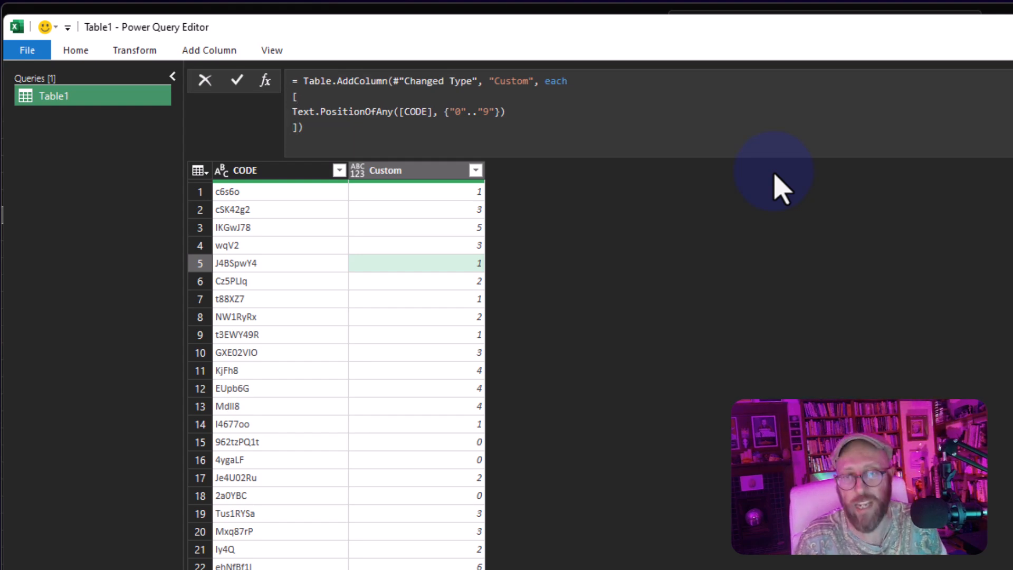
Name the record field PositionofNr in front of the Text.PositionOfAny expression and apply the formula.
{"action": "type", "text": "Position"}
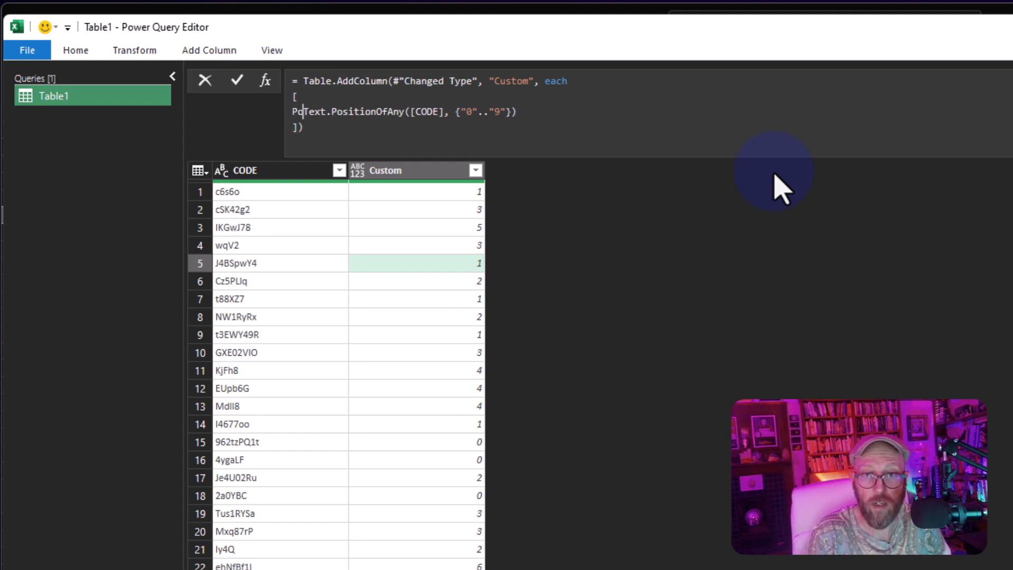
{"action": "type", "text": "ofNr ="}
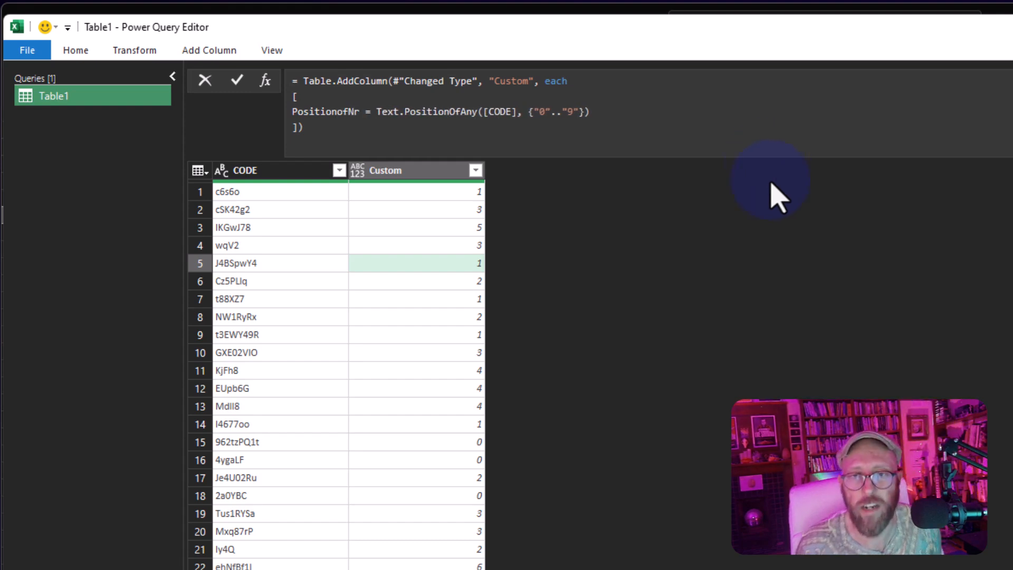
{"action": "key", "text": "Return"}
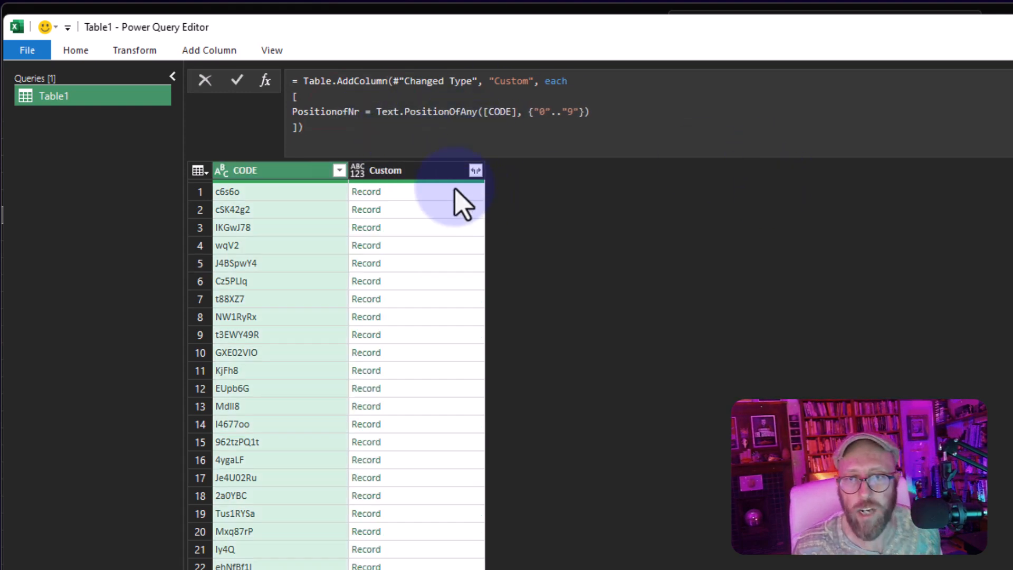
Enlarge the preview pane and inspect the PositionofNr value for the records in the first six rows.
{"action": "left_click", "coordinate": [447, 196]}
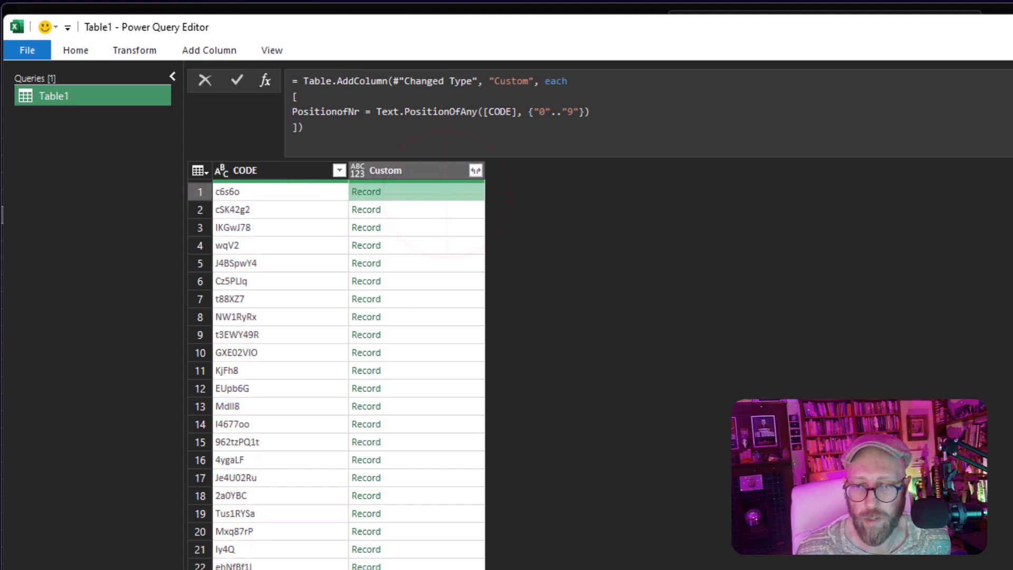
{"action": "left_click_drag", "start_coordinate": [670, 569], "coordinate": [670, 499]}
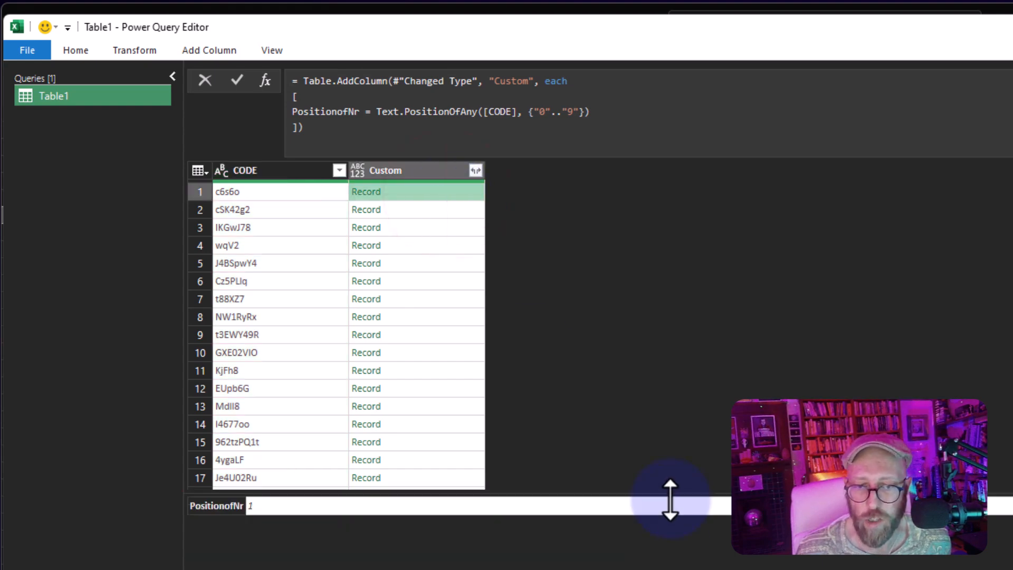
{"action": "left_click", "coordinate": [447, 211]}
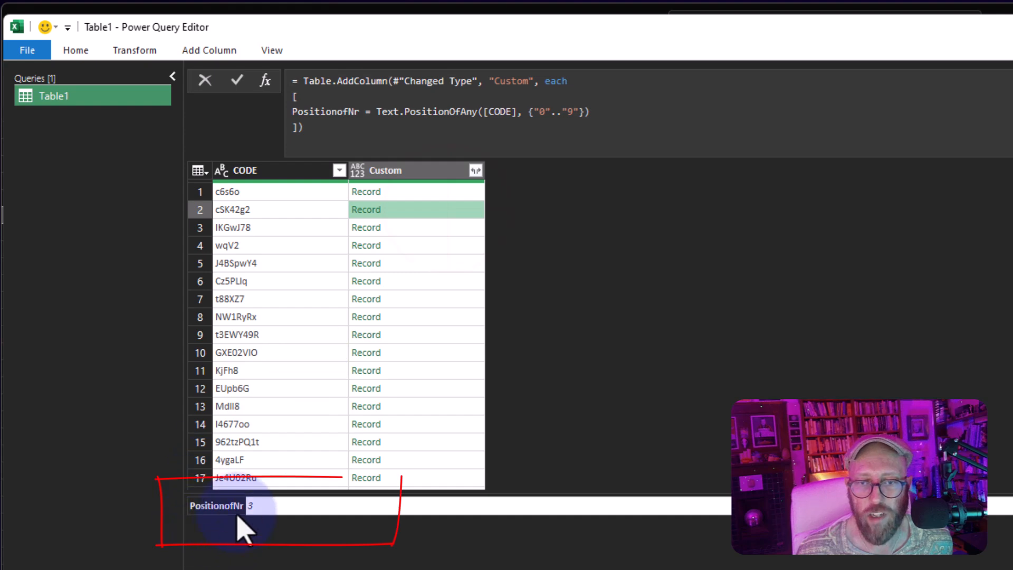
{"action": "left_click", "coordinate": [400, 229]}
{"action": "left_click", "coordinate": [411, 253]}
{"action": "left_click", "coordinate": [420, 282]}
{"action": "left_click", "coordinate": [433, 261]}
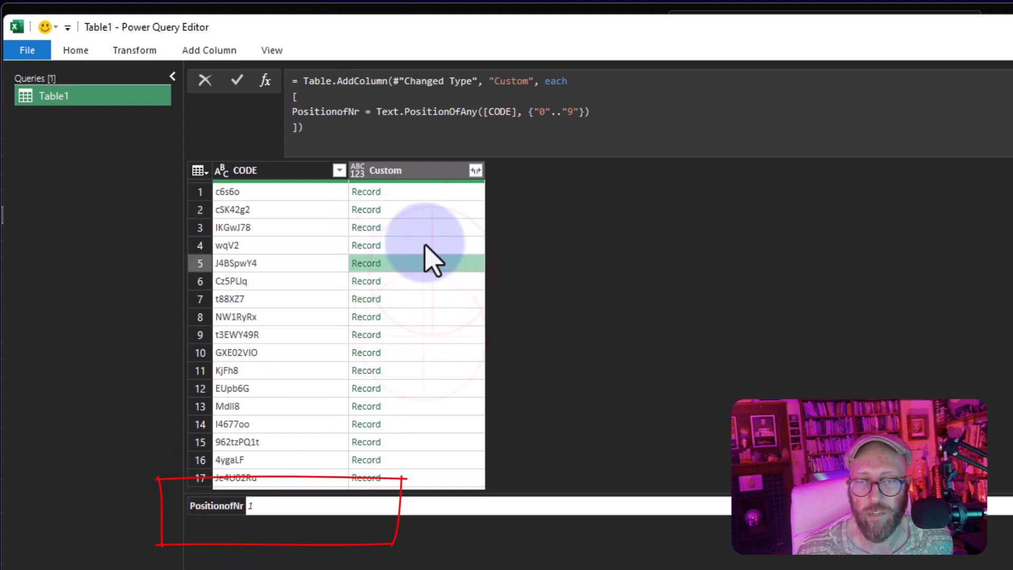
Add a second record field, Length = Text.Length([CODE]), apply the formula and preview the first row's record.
{"action": "left_click", "coordinate": [602, 113]}
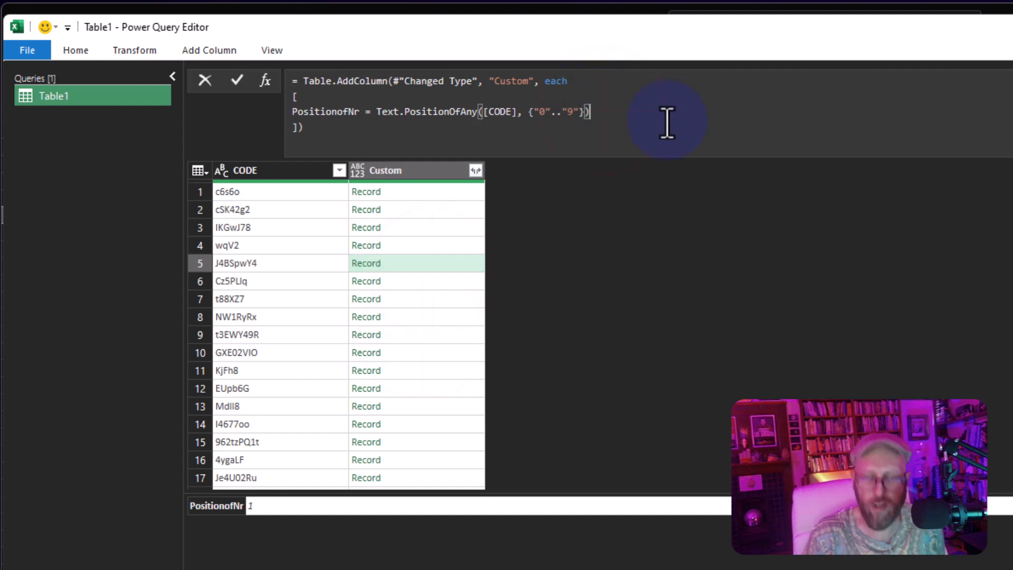
{"action": "type", "text": ","}
{"action": "key", "text": "shift+Return"}
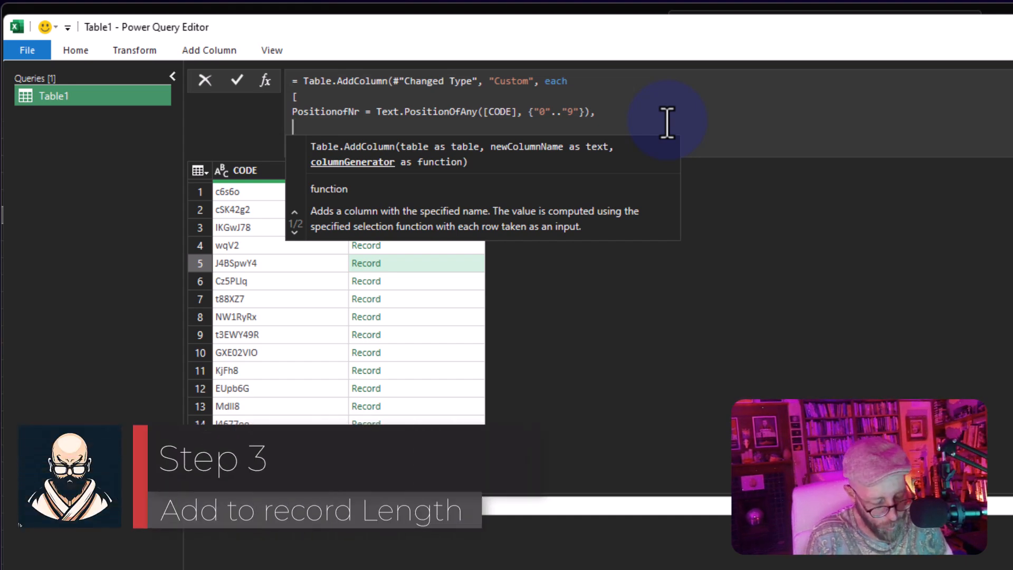
{"action": "type", "text": "Leng"}
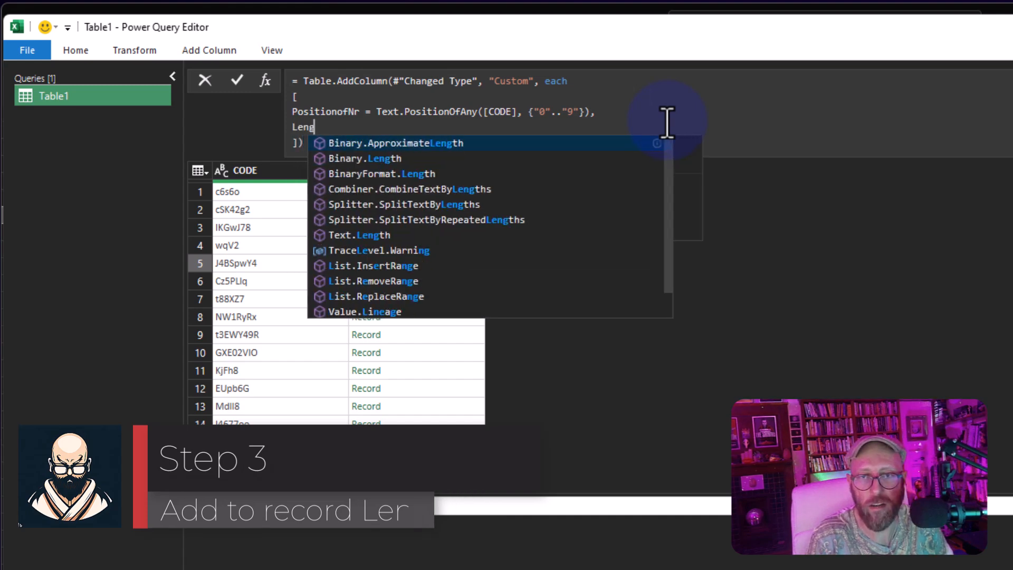
{"action": "type", "text": "th ="}
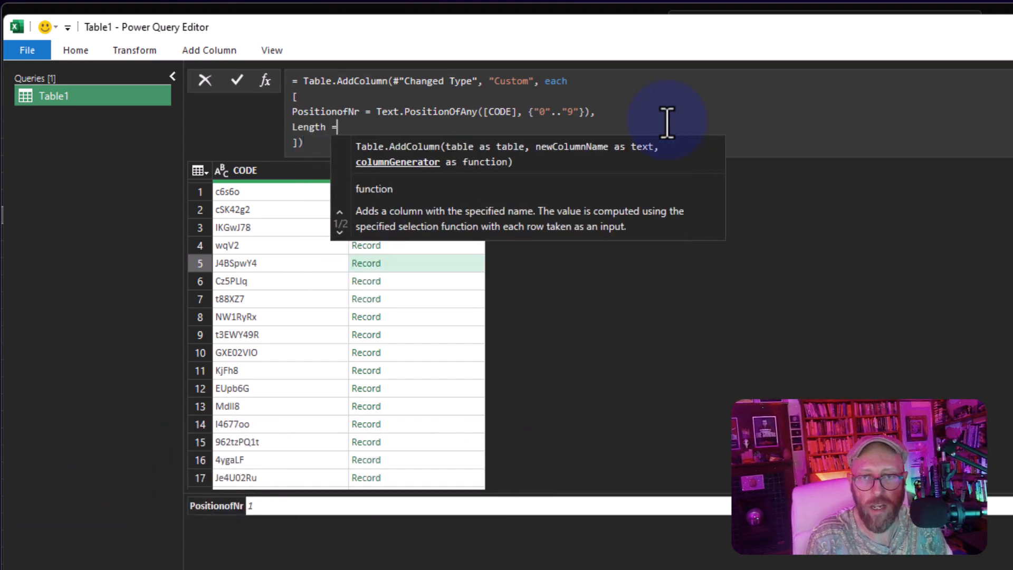
{"action": "type", "text": " textle"}
{"action": "key", "text": "Tab"}
{"action": "type", "text": "([CODE]"}
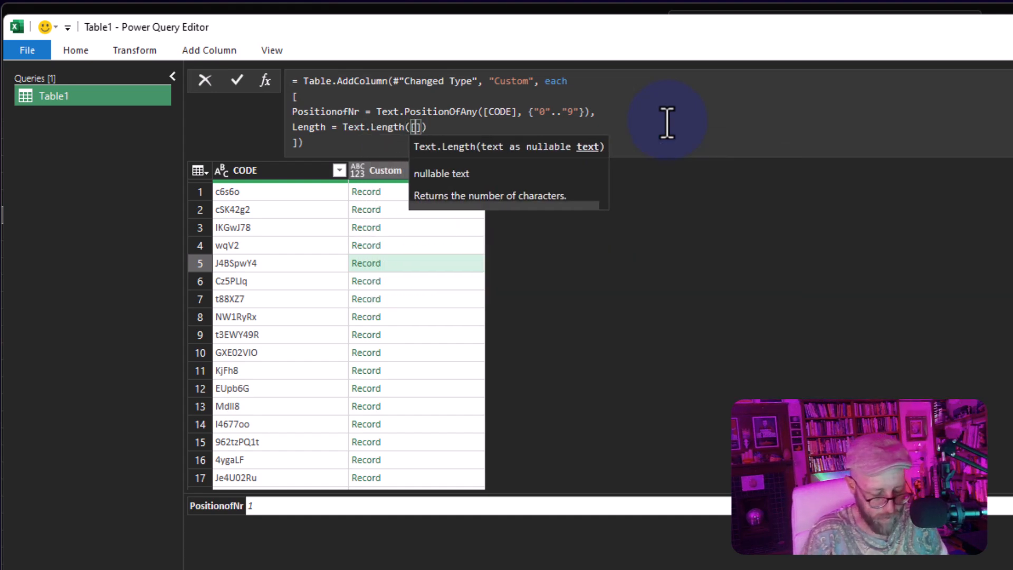
{"action": "key", "text": "Down"}
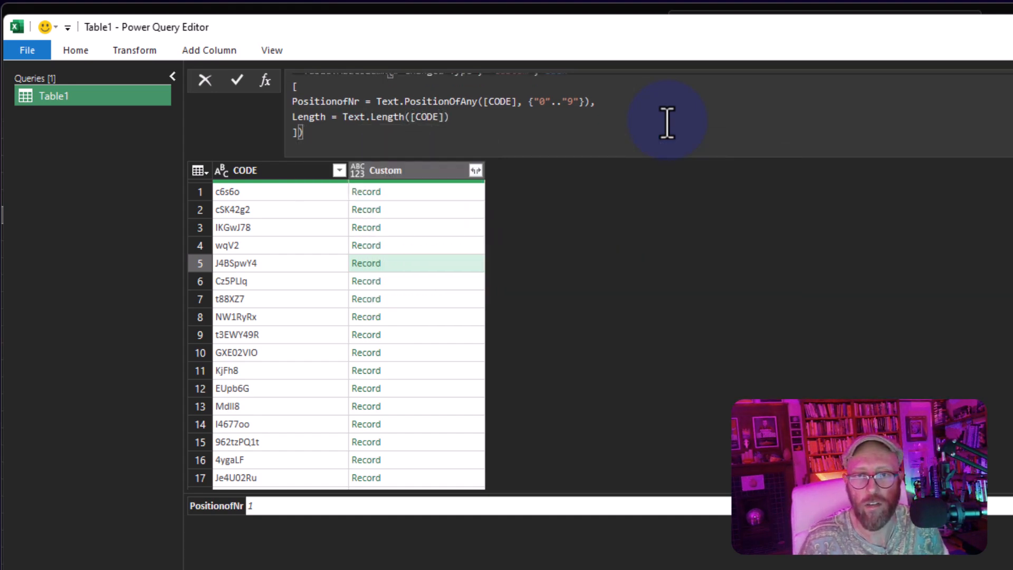
{"action": "key", "text": "Return"}
{"action": "left_click", "coordinate": [433, 193]}
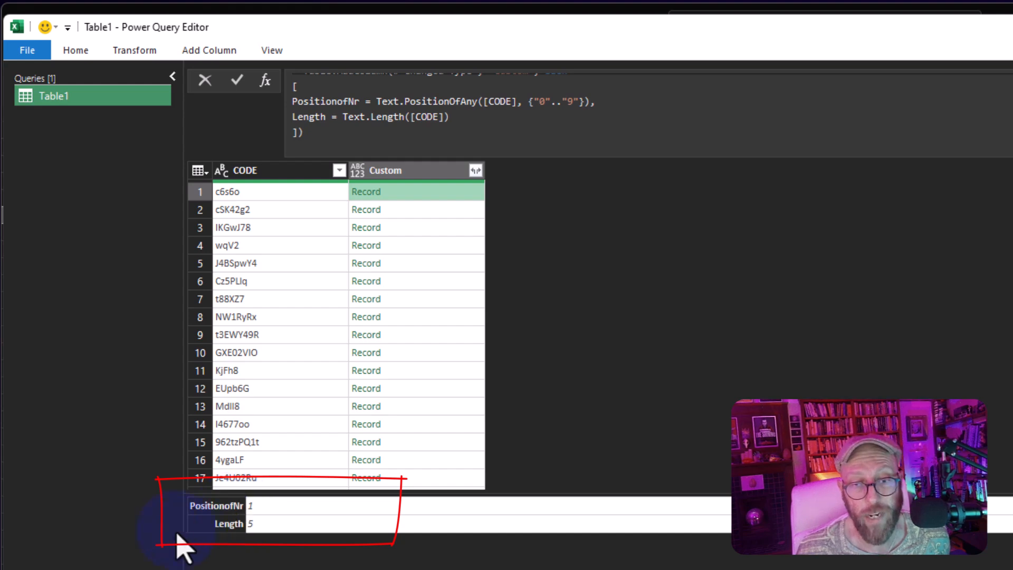
Add a third record field, LengthShortfall = 10 - Length, apply the formula and preview the records in the first five rows.
{"action": "left_click", "coordinate": [459, 117]}
{"action": "key", "text": "Return"}
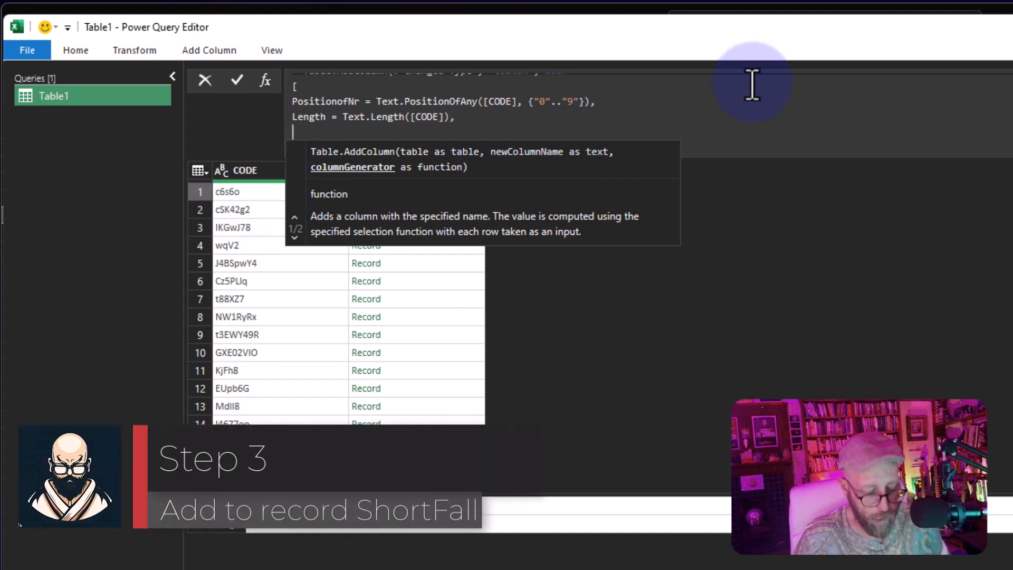
{"action": "type", "text": "Len"}
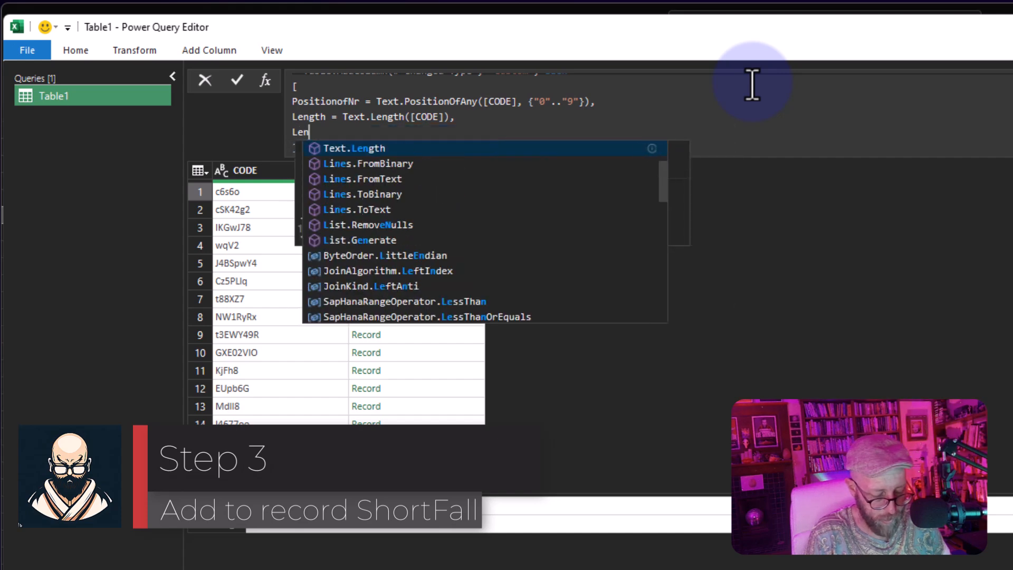
{"action": "type", "text": "gthShortfa"}
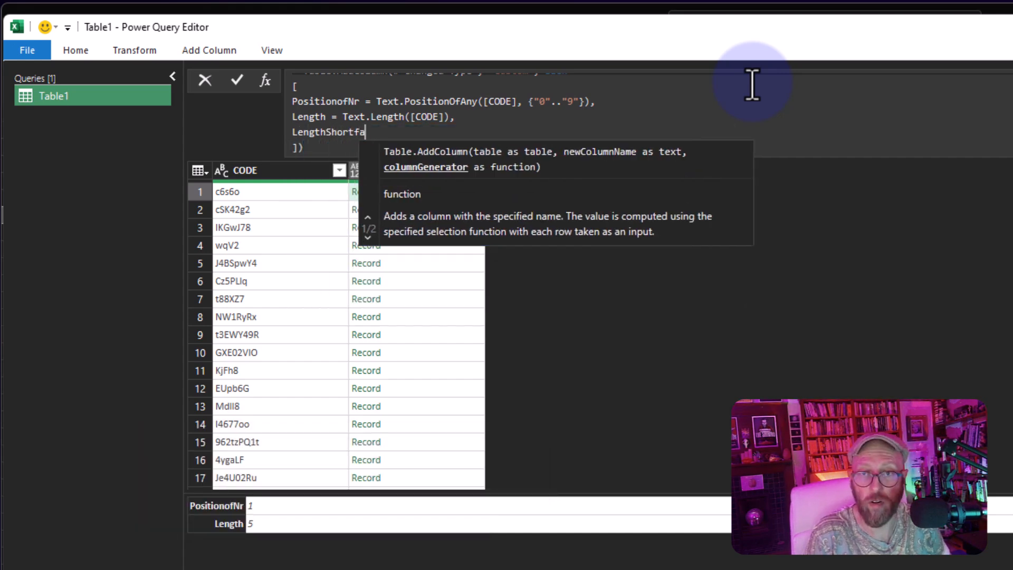
{"action": "type", "text": "ll = 10 - "}
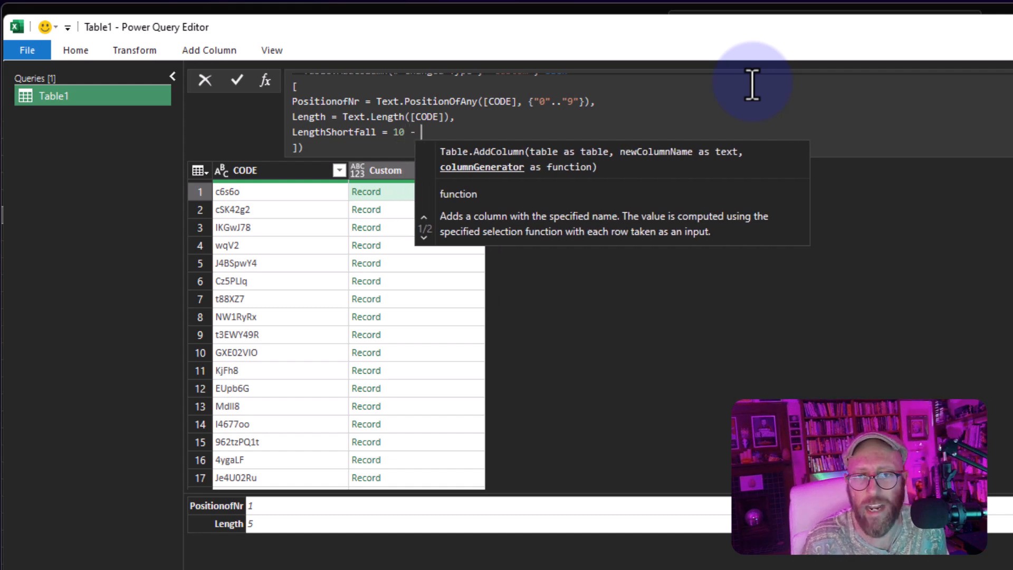
{"action": "type", "text": "Length"}
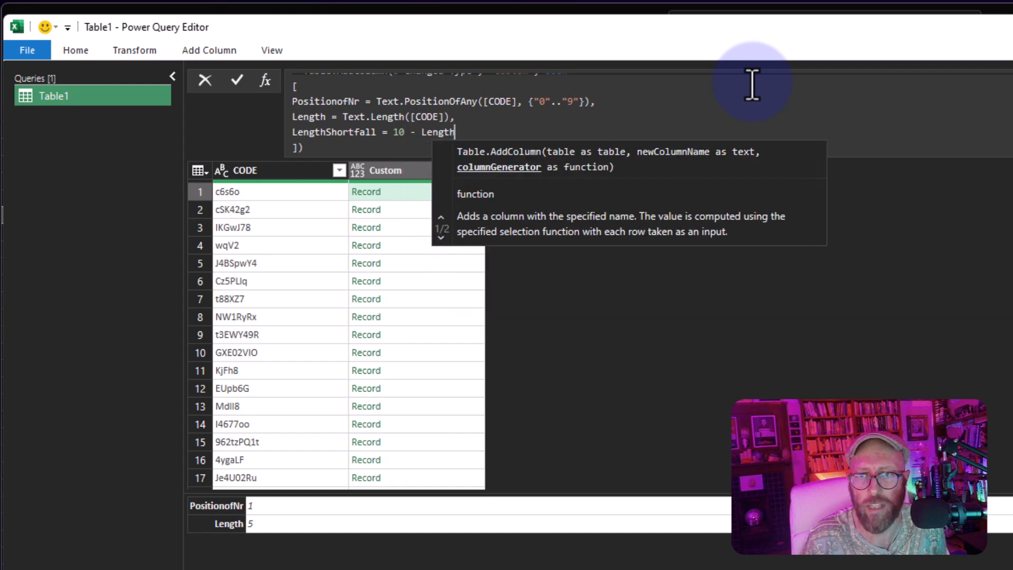
{"action": "left_click", "coordinate": [336, 143]}
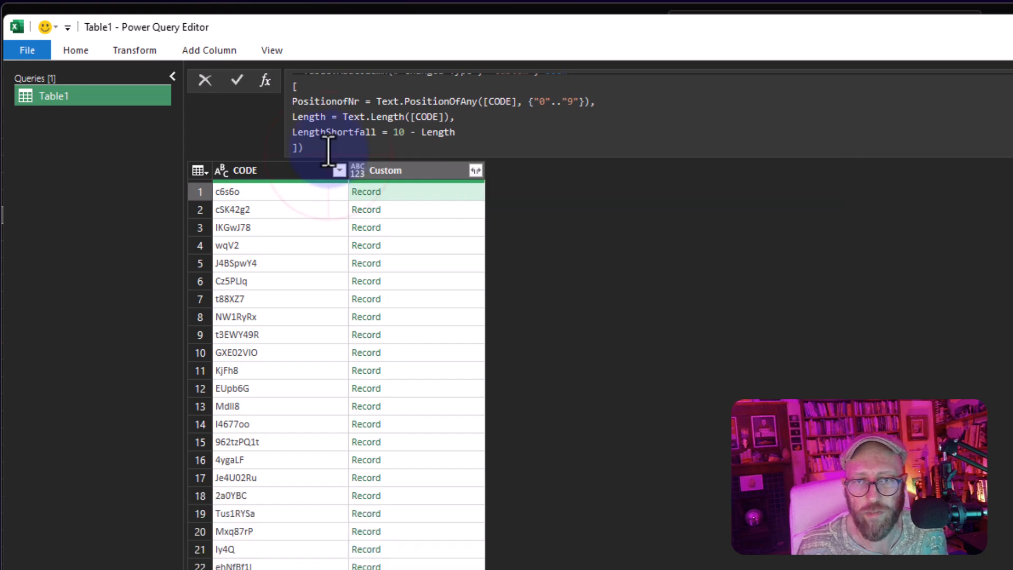
{"action": "left_click", "coordinate": [420, 192]}
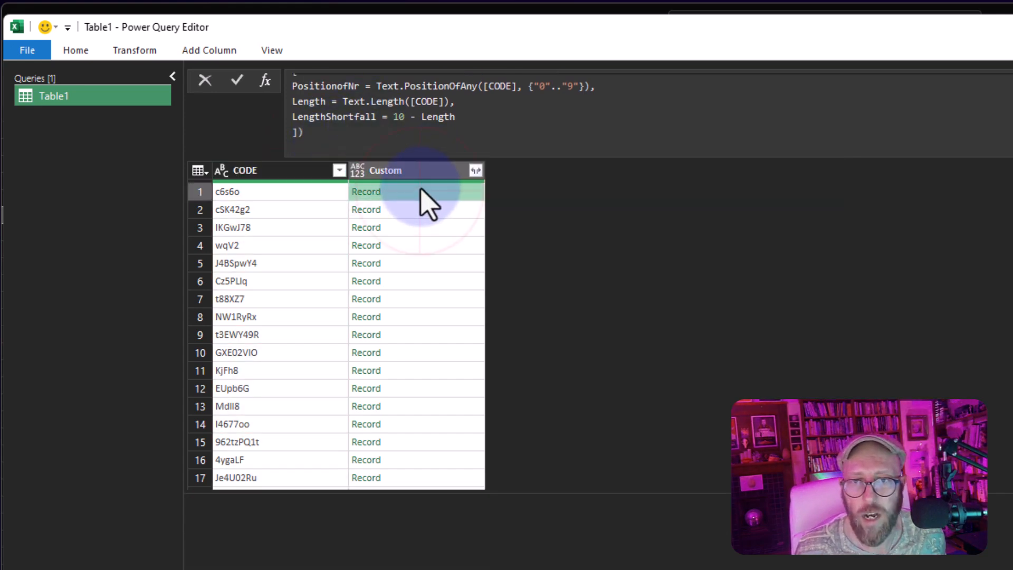
{"action": "left_click", "coordinate": [436, 209]}
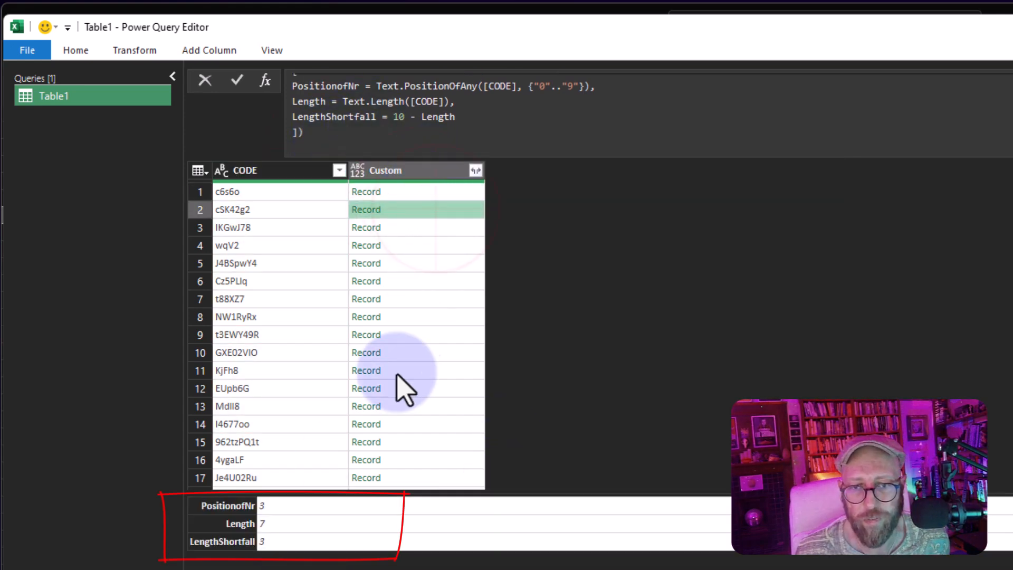
{"action": "left_click", "coordinate": [442, 229]}
{"action": "left_click", "coordinate": [446, 247]}
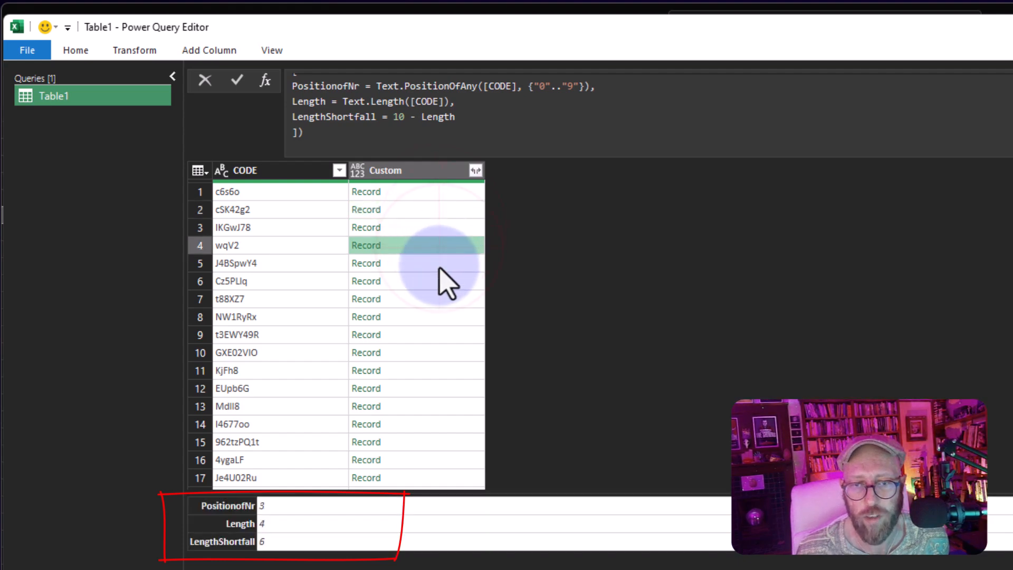
{"action": "left_click", "coordinate": [445, 264]}
Start a new record field named Textinsert on its own line after LengthShortfall.
{"action": "type", "text": "h"}
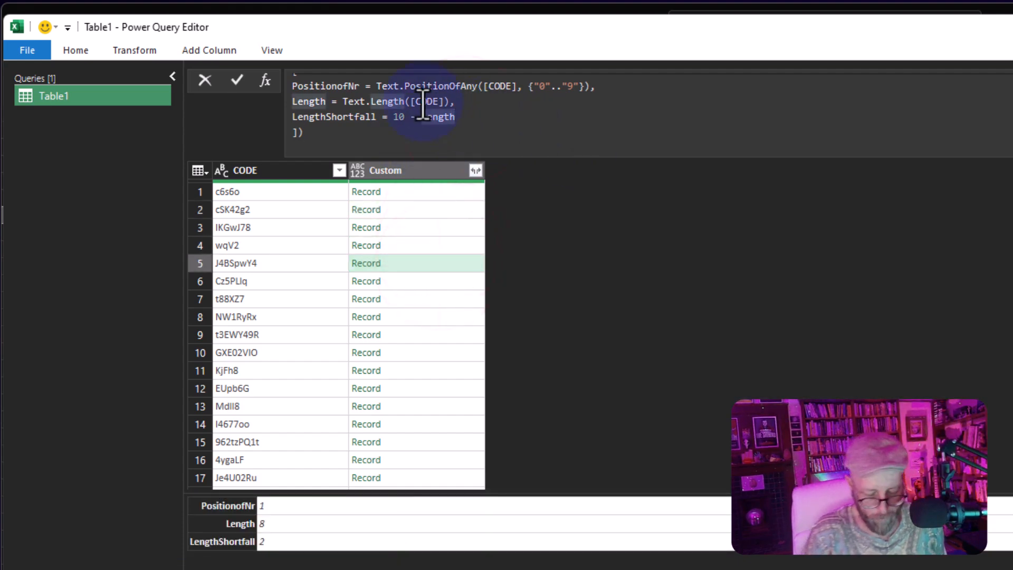
{"action": "key", "text": "shift+Return"}
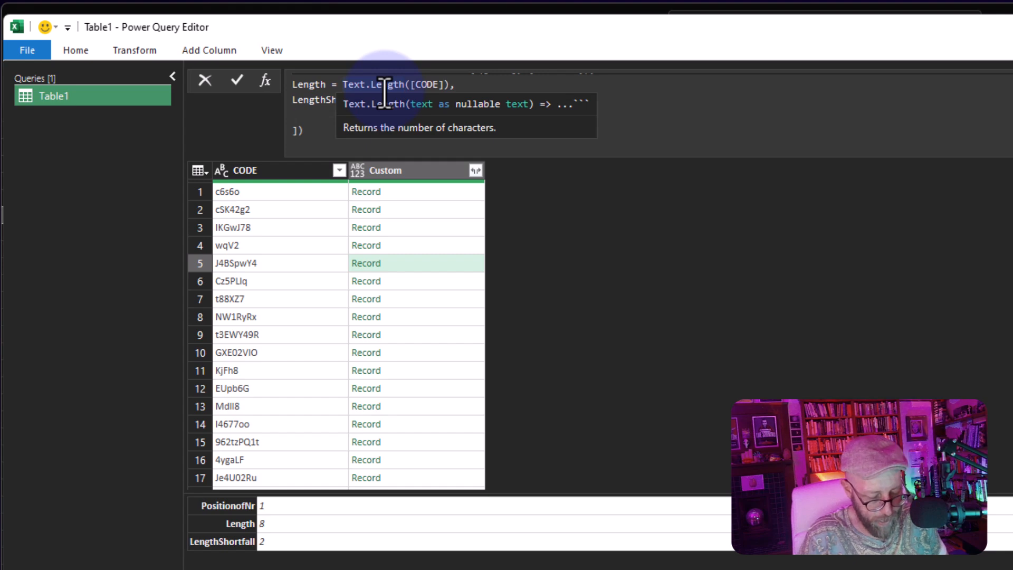
{"action": "type", "text": "Textisner"}
{"action": "type", "text": "t"}
{"action": "key", "text": "BackSpace"}
{"action": "key", "text": "BackSpace"}
{"action": "key", "text": "BackSpace"}
{"action": "key", "text": "BackSpace"}
{"action": "key", "text": "BackSpace"}
{"action": "type", "text": "nsert ="}
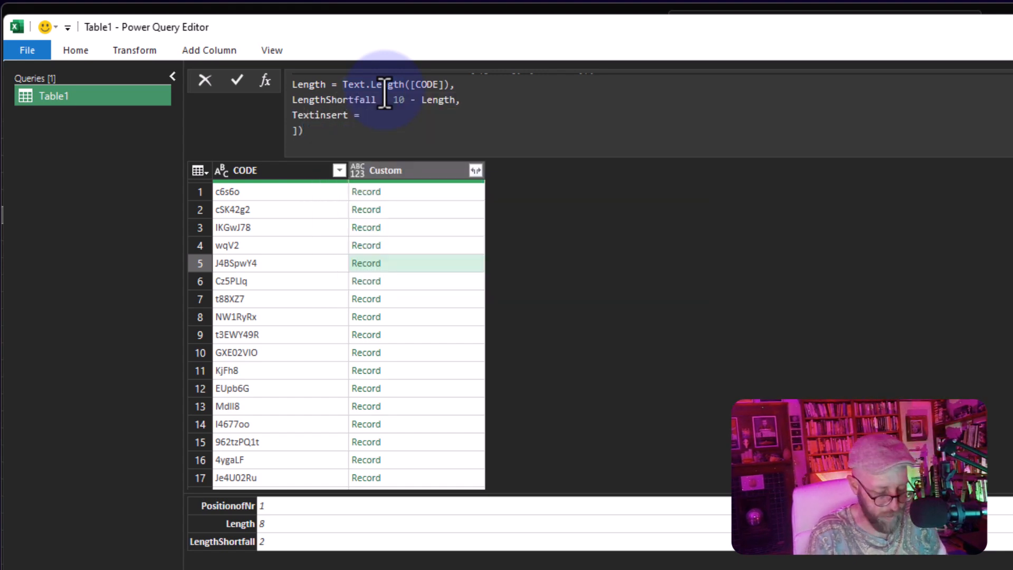
Define Textinsert as Text.Insert([CODE], PositionofNr, "#") and apply the formula.
{"action": "type", "text": " Textins"}
{"action": "key", "text": "Tab"}
{"action": "type", "text": "([CODE]"}
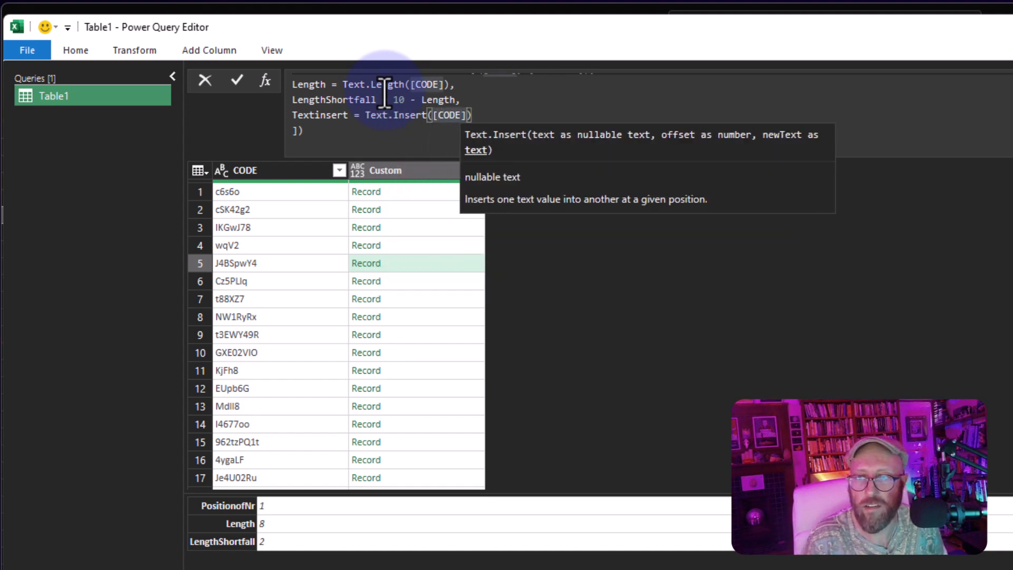
{"action": "type", "text": ","}
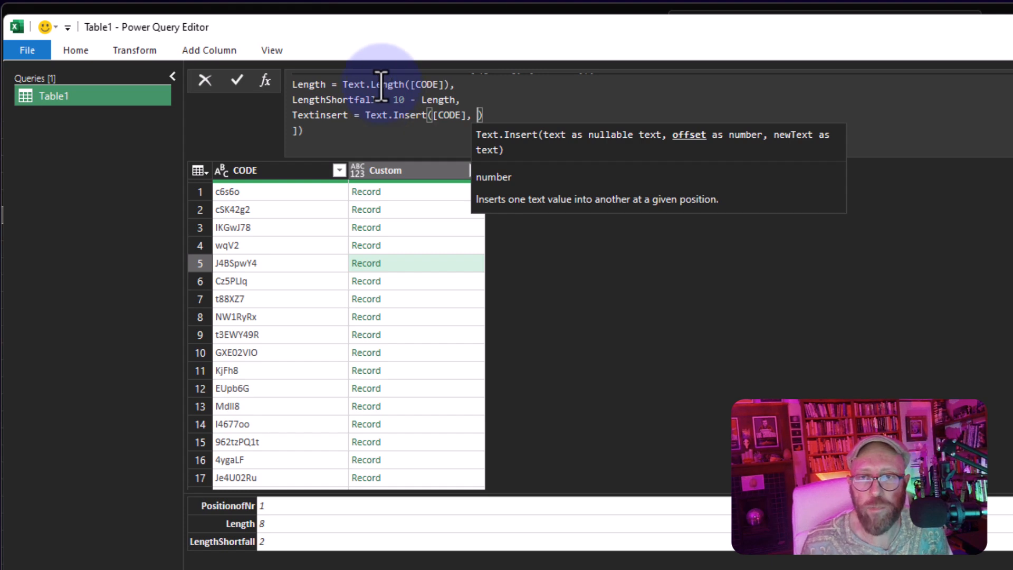
{"action": "scroll", "coordinate": [381, 90], "scroll_direction": "up", "scroll_amount": 1}
{"action": "scroll", "coordinate": [357, 115], "scroll_direction": "down", "scroll_amount": 1}
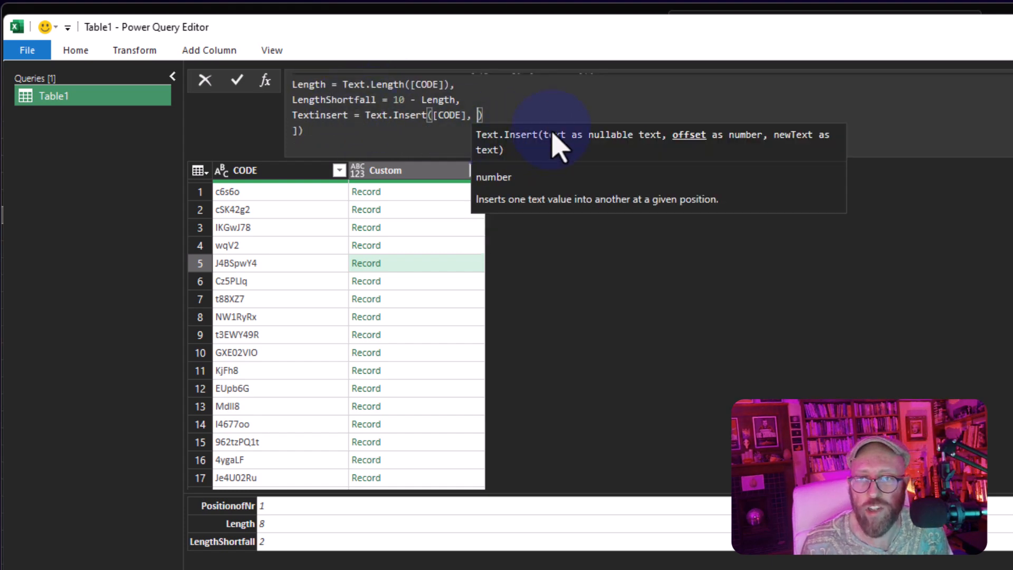
{"action": "type", "text": "PositionofNr"}
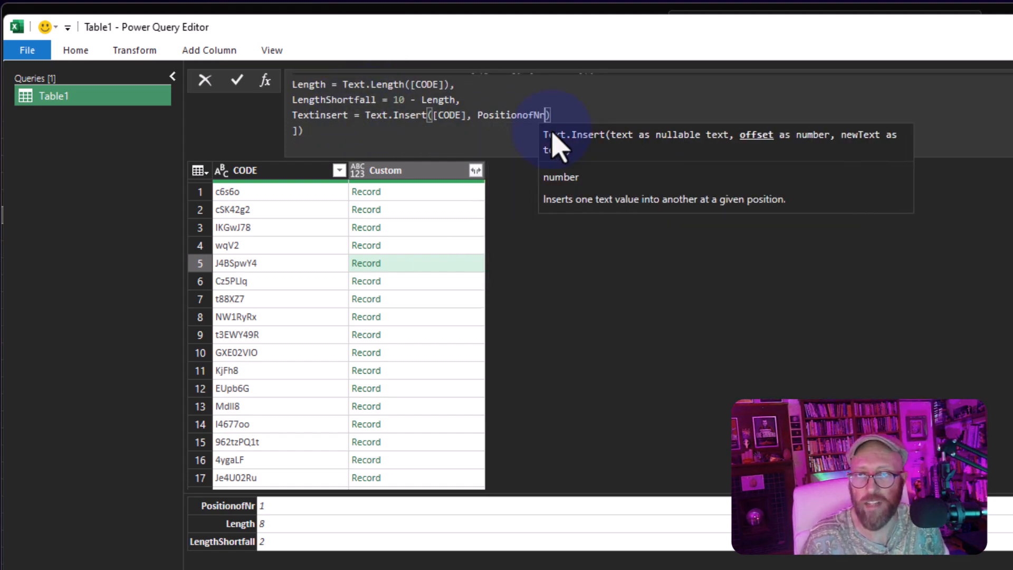
{"action": "type", "text": ", "}
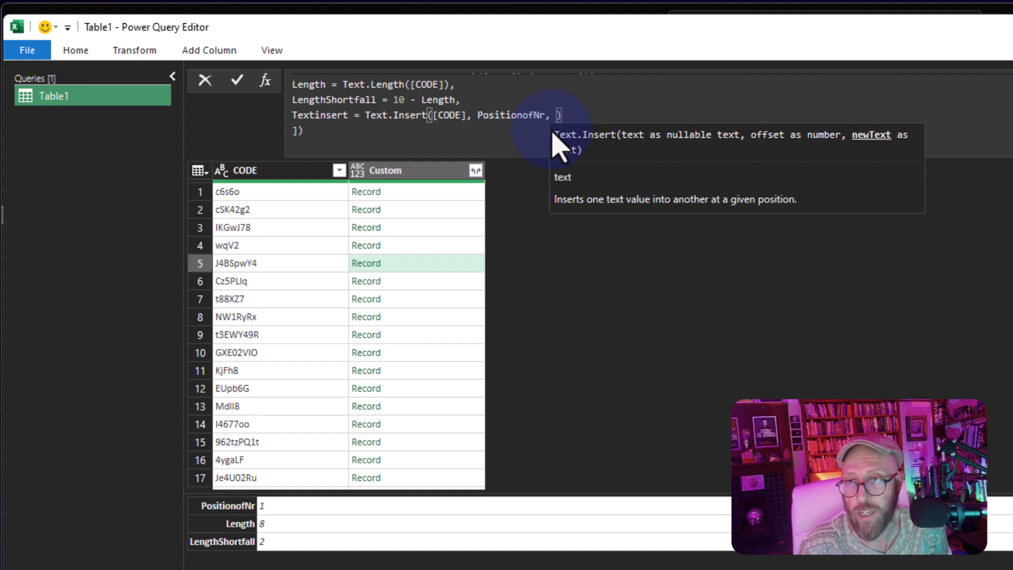
{"action": "type", "text": "\""}
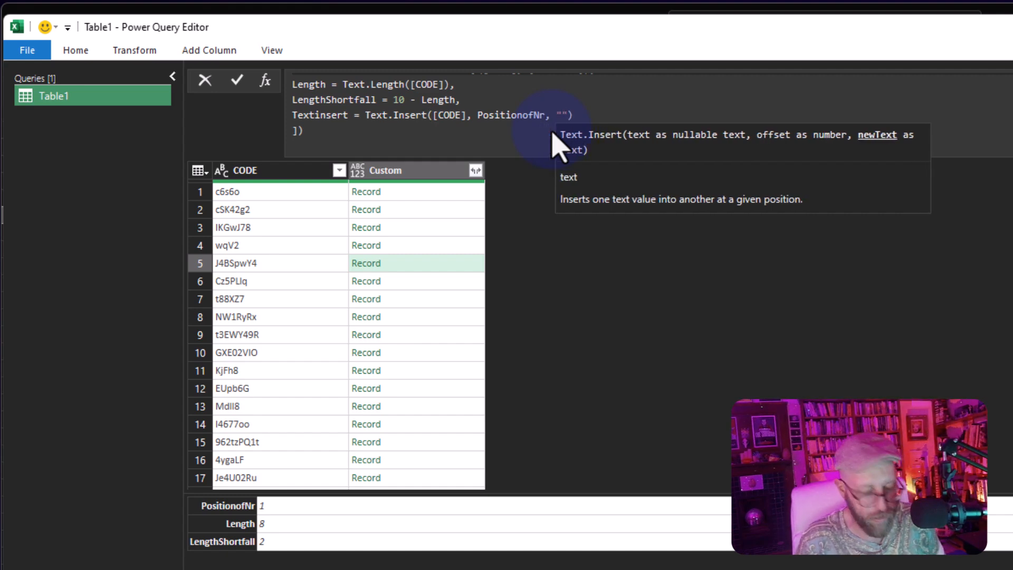
{"action": "type", "text": "#\")"}
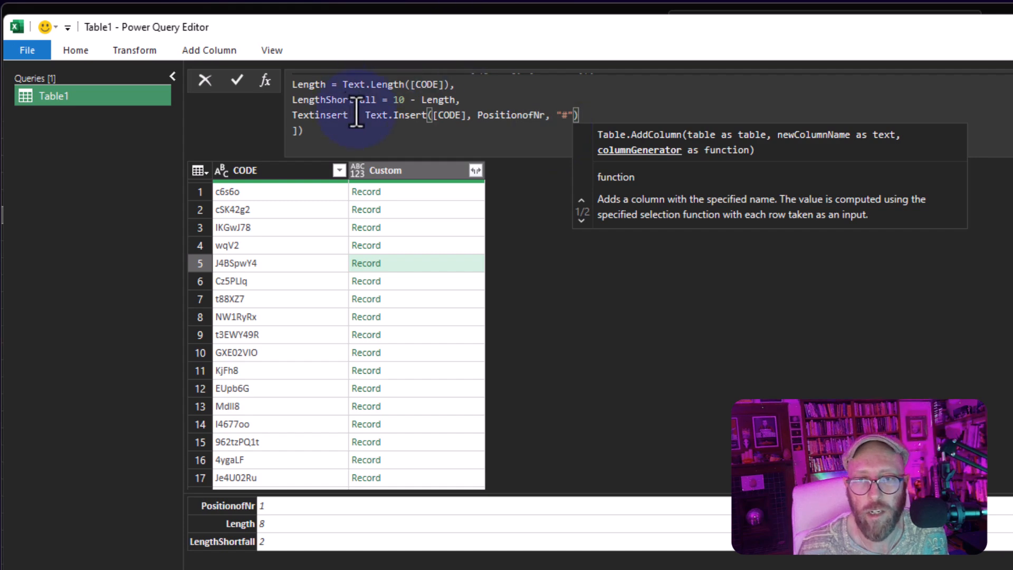
{"action": "key", "text": "Return"}
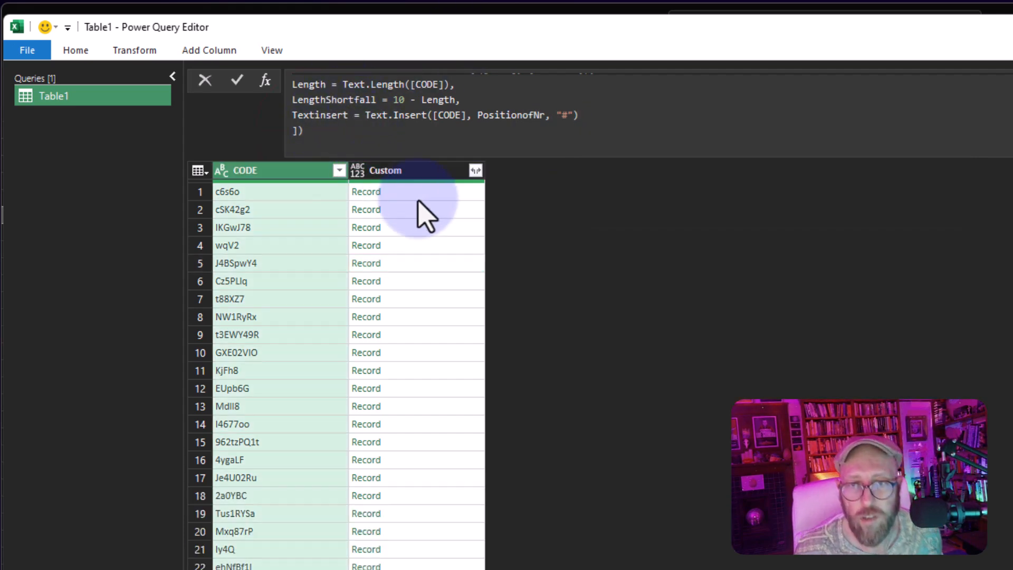
Examine the Textinsert values in the record previews for rows 1, 2, 3, 5, 7 and 10.
{"action": "left_click", "coordinate": [416, 193]}
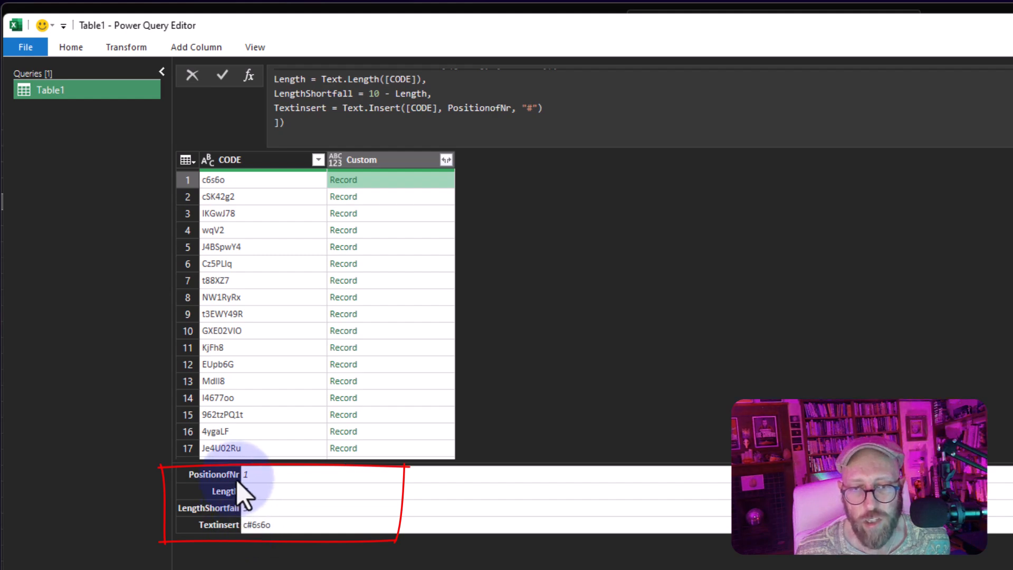
{"action": "left_click", "coordinate": [375, 199]}
{"action": "left_click", "coordinate": [378, 213]}
{"action": "left_click", "coordinate": [383, 246]}
{"action": "left_click", "coordinate": [387, 331]}
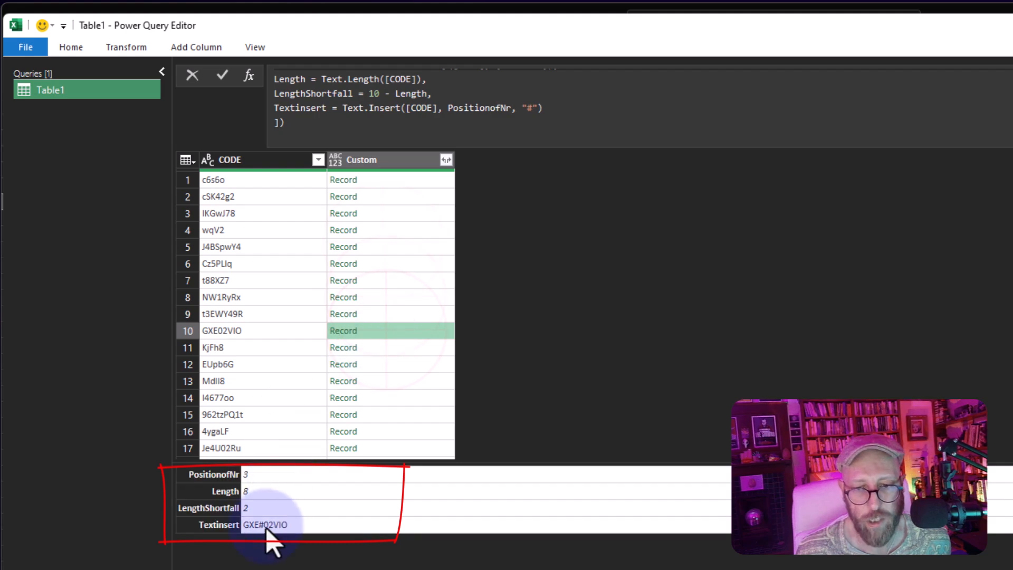
{"action": "left_click", "coordinate": [393, 281]}
{"action": "left_click", "coordinate": [396, 247]}
{"action": "left_click", "coordinate": [395, 214]}
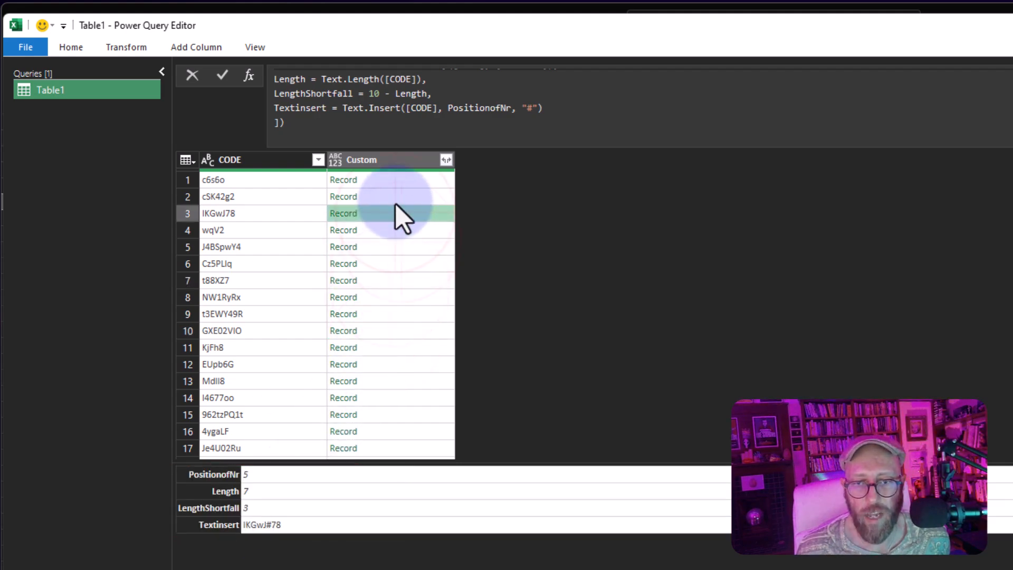
{"action": "left_click", "coordinate": [396, 197]}
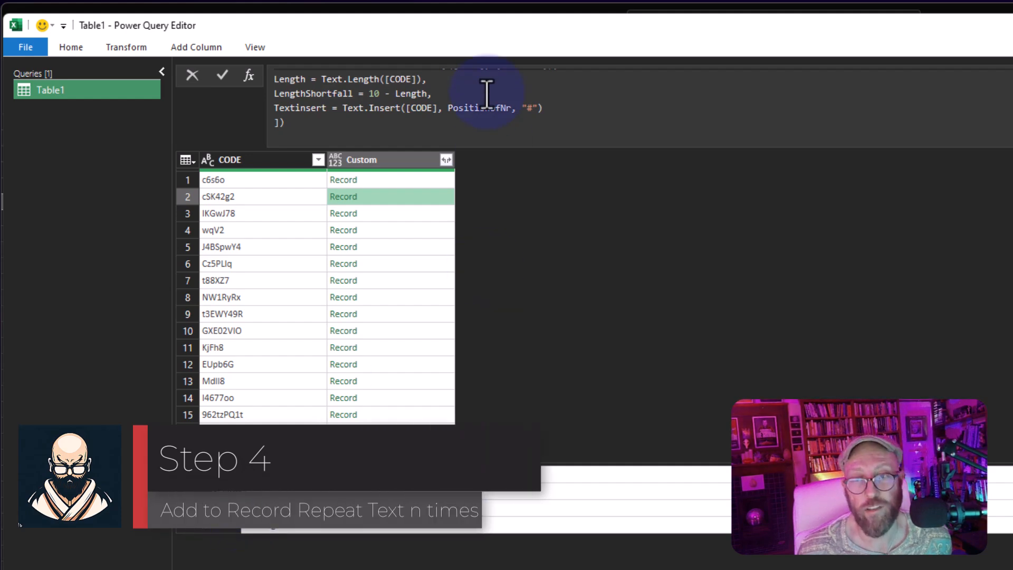
Start a new record field named Repeatfunction on its own line after Textinsert.
{"action": "left_click", "coordinate": [563, 115]}
{"action": "type", "text": ","}
{"action": "key", "text": "Return"}
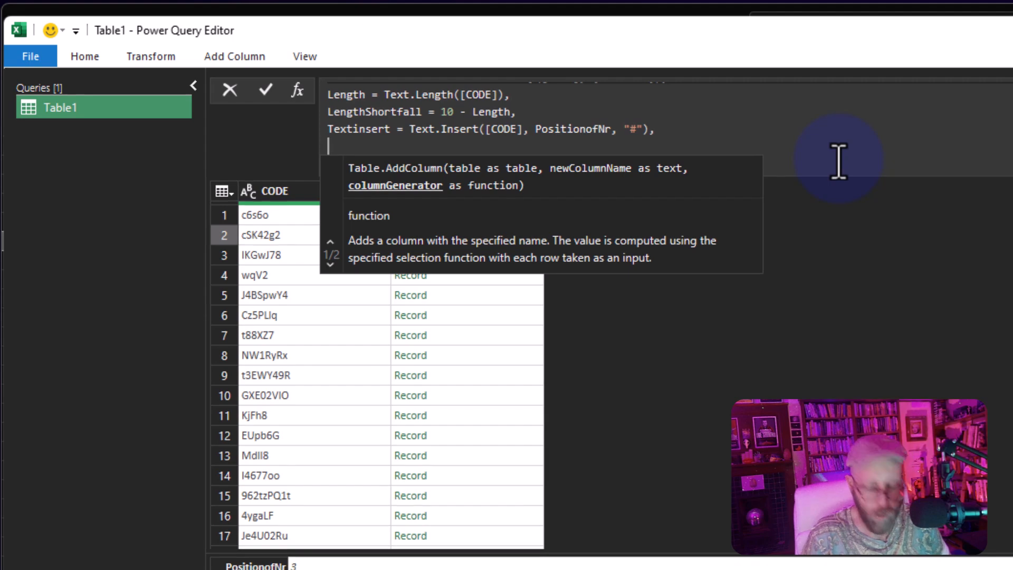
{"action": "type", "text": "Repeatfiunc"}
{"action": "key", "text": "BackSpace"}
{"action": "key", "text": "BackSpace"}
{"action": "key", "text": "BackSpace"}
{"action": "key", "text": "BackSpace"}
{"action": "type", "text": "uncti"}
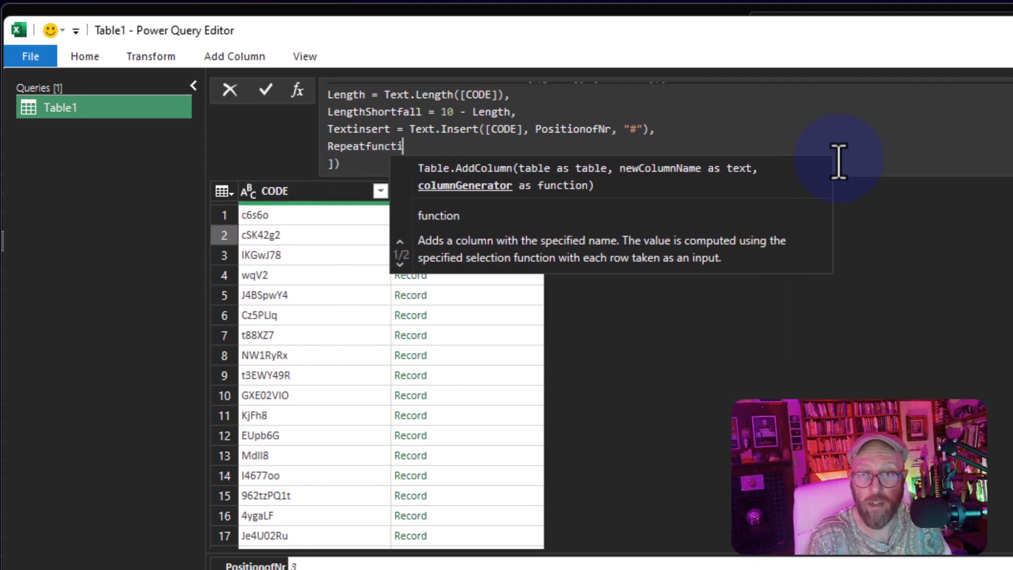
{"action": "type", "text": "on = text"}
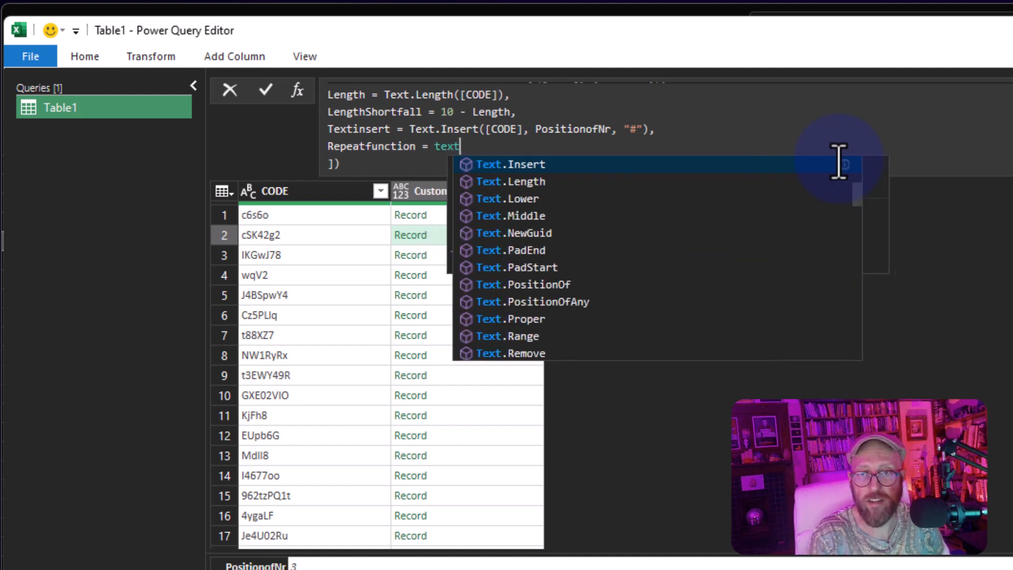
Define Repeatfunction as Text.Repeat("#", LengthShortfall), apply the formula and preview the first two rows' records.
{"action": "type", "text": "re"}
{"action": "key", "text": "Tab"}
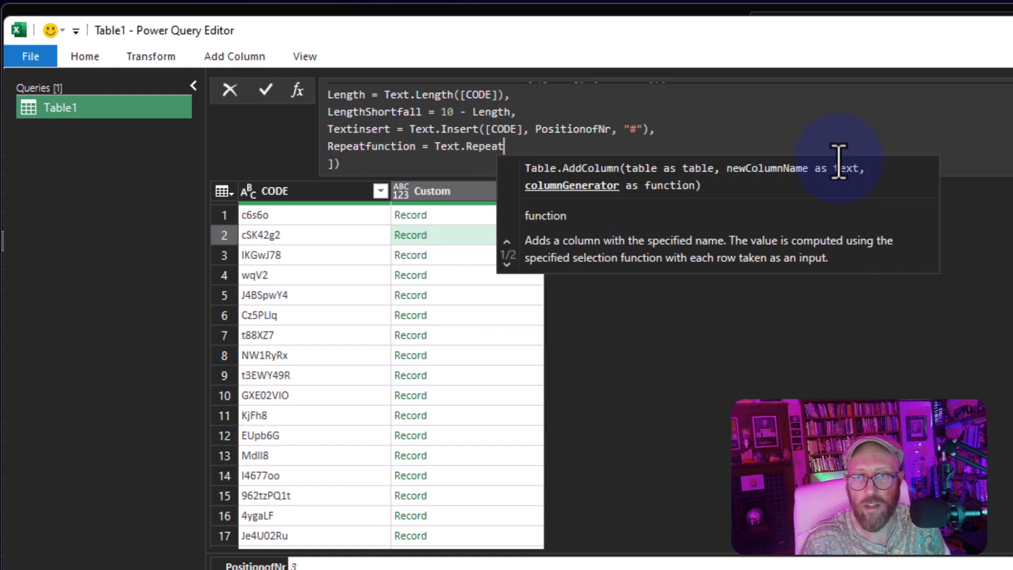
{"action": "type", "text": "("}
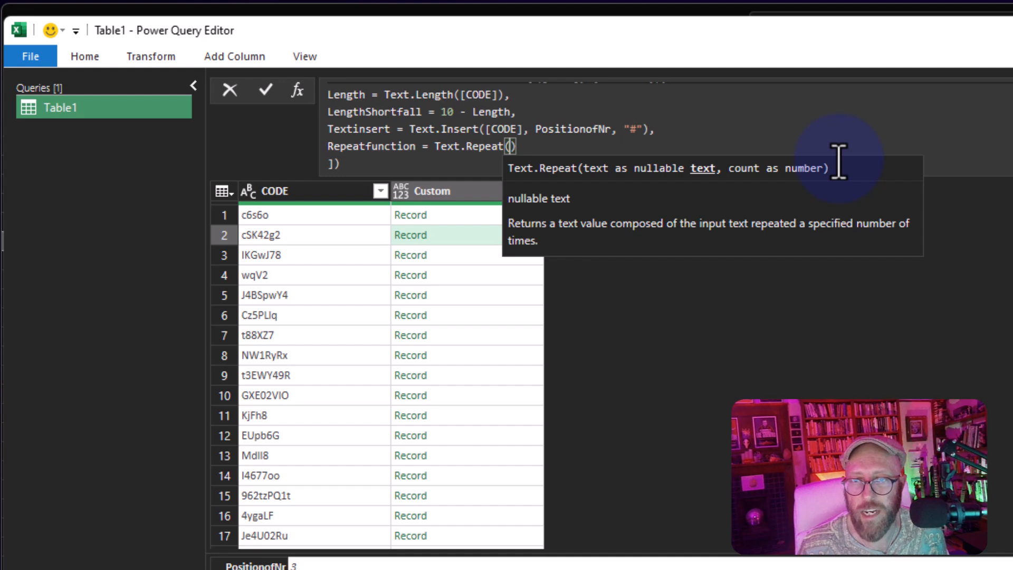
{"action": "type", "text": "\"#"}
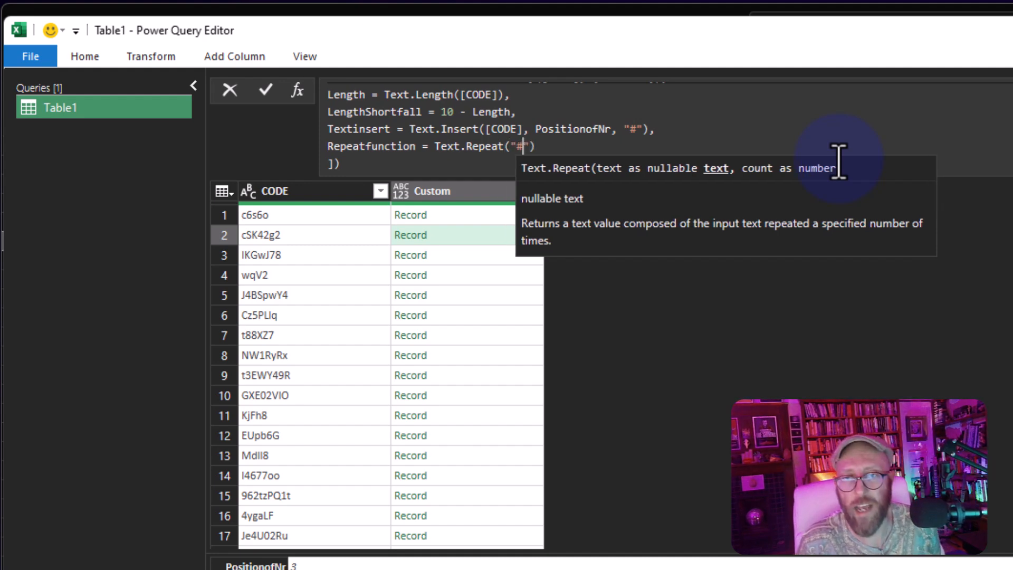
{"action": "type", "text": "\", "}
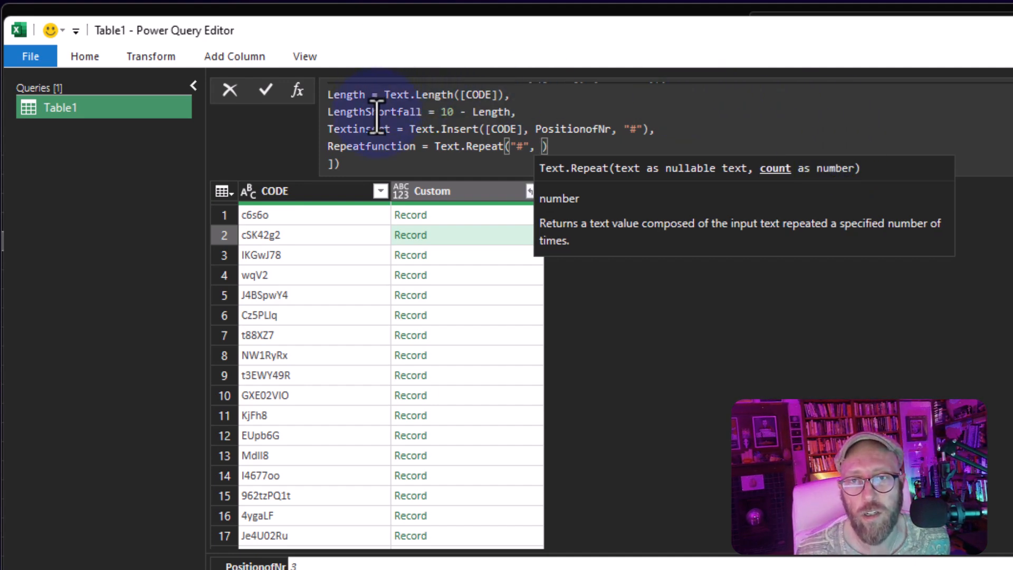
{"action": "type", "text": "Leng"}
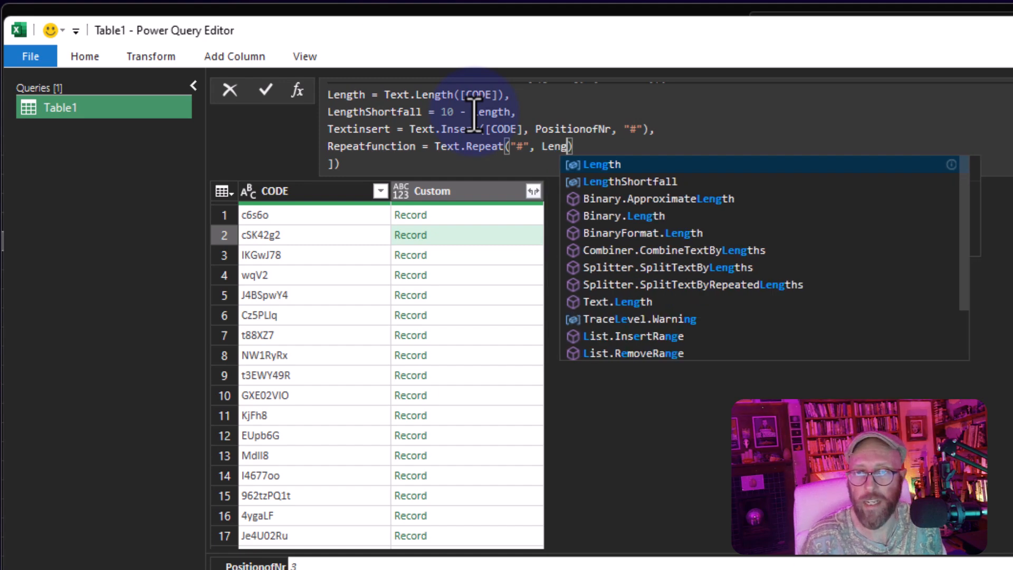
{"action": "key", "text": "Down"}
{"action": "key", "text": "Tab"}
{"action": "key", "text": "Return"}
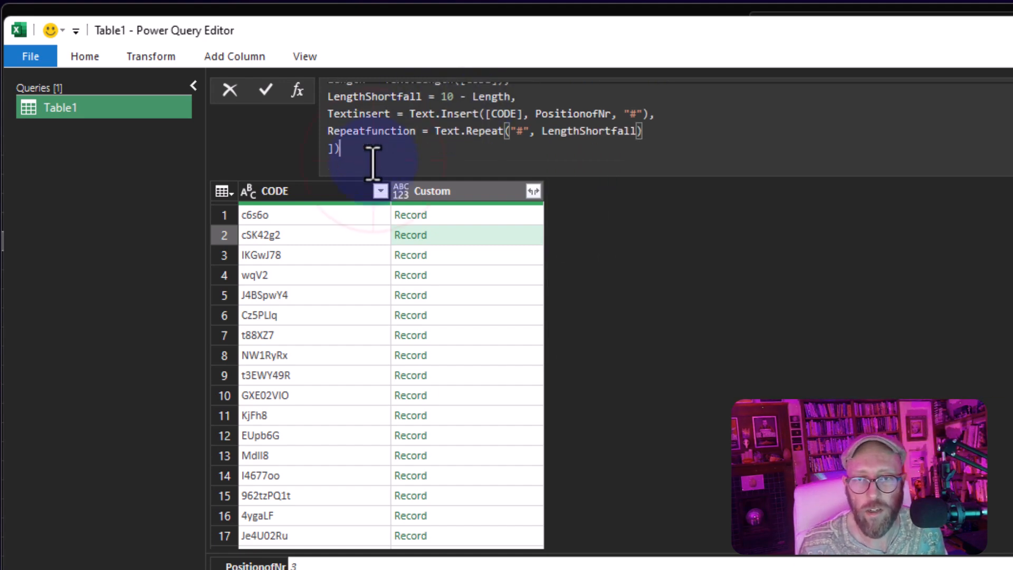
{"action": "left_click", "coordinate": [495, 217]}
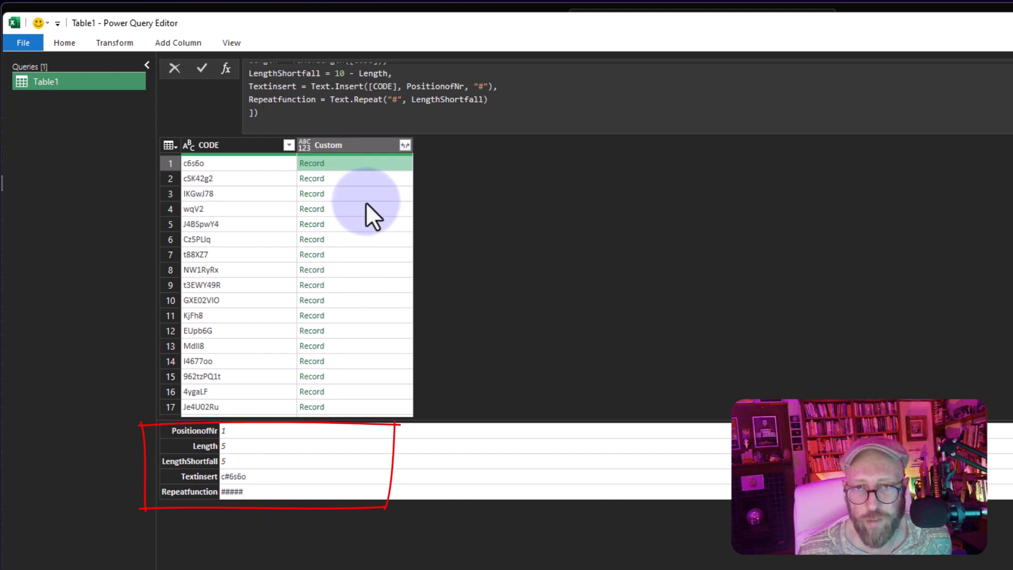
{"action": "left_click", "coordinate": [366, 178]}
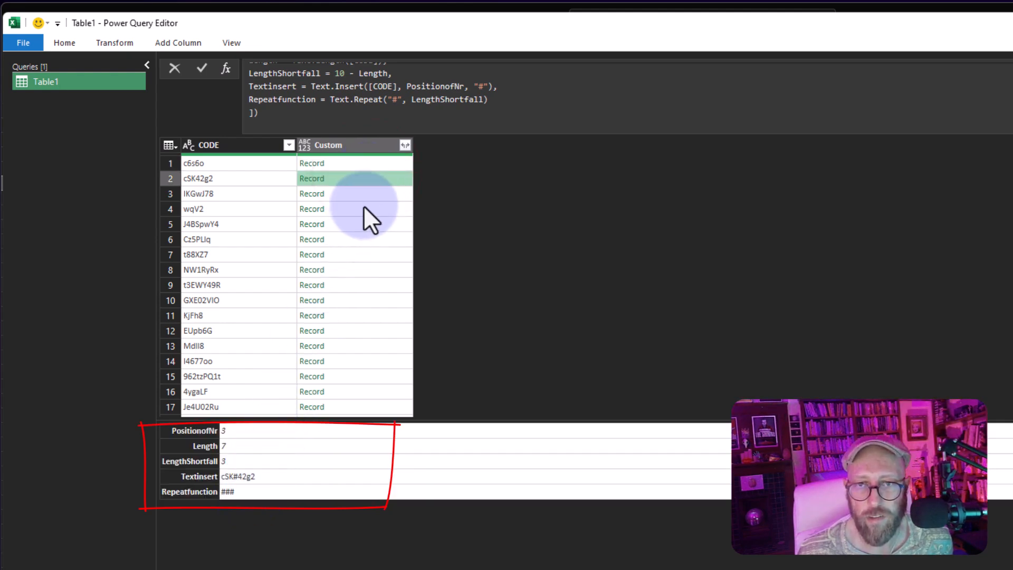
Replace the "#" argument of Text.Insert in Textinsert with a copy of Text.Repeat("#", LengthShortfall).
{"action": "left_click", "coordinate": [363, 200]}
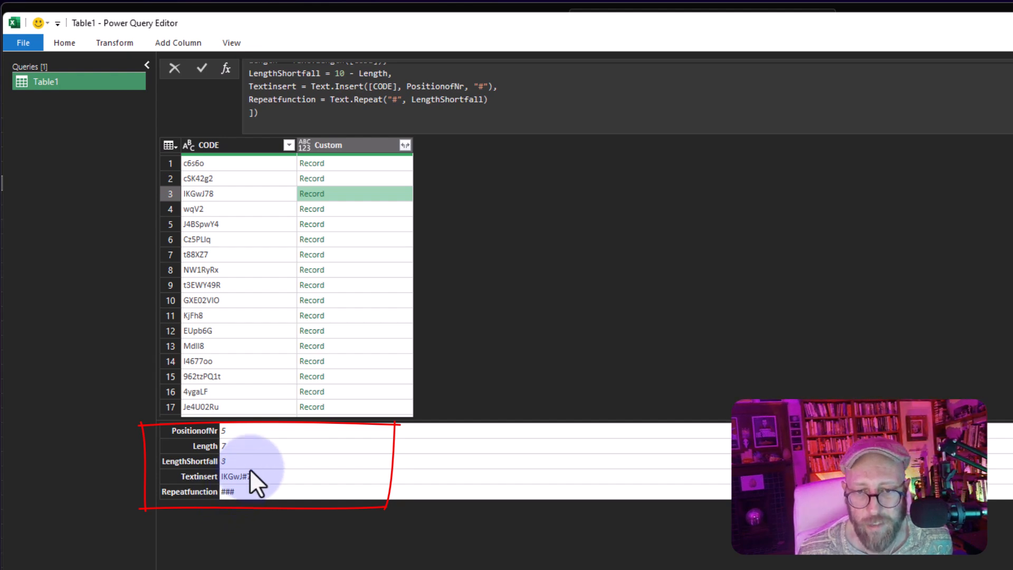
{"action": "left_click_drag", "start_coordinate": [691, 141], "coordinate": [460, 141]}
{"action": "key", "text": "ctrl+c"}
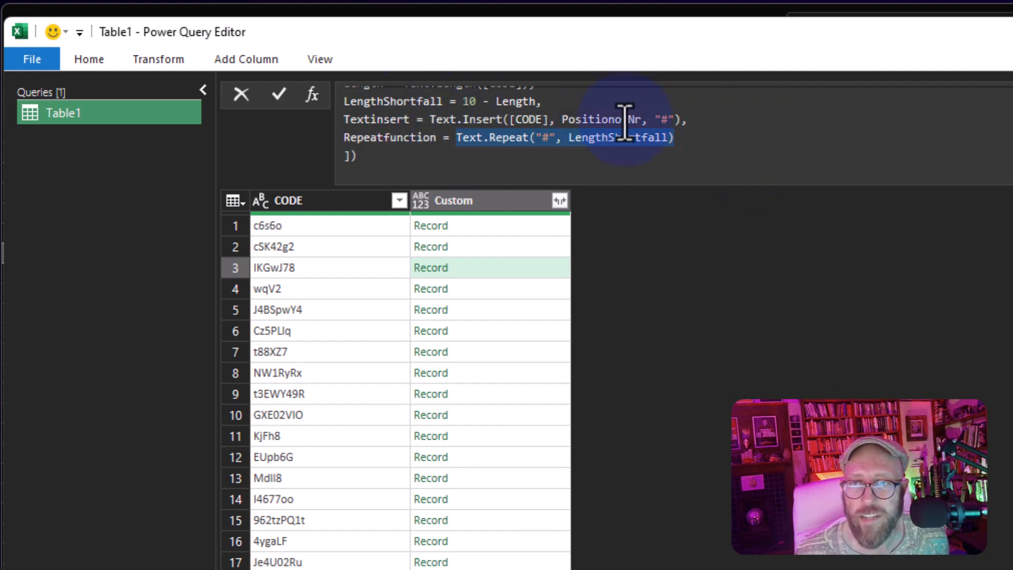
{"action": "left_click", "coordinate": [657, 119]}
{"action": "left_click_drag", "start_coordinate": [662, 119], "coordinate": [672, 120]}
{"action": "key", "text": "ctrl+v"}
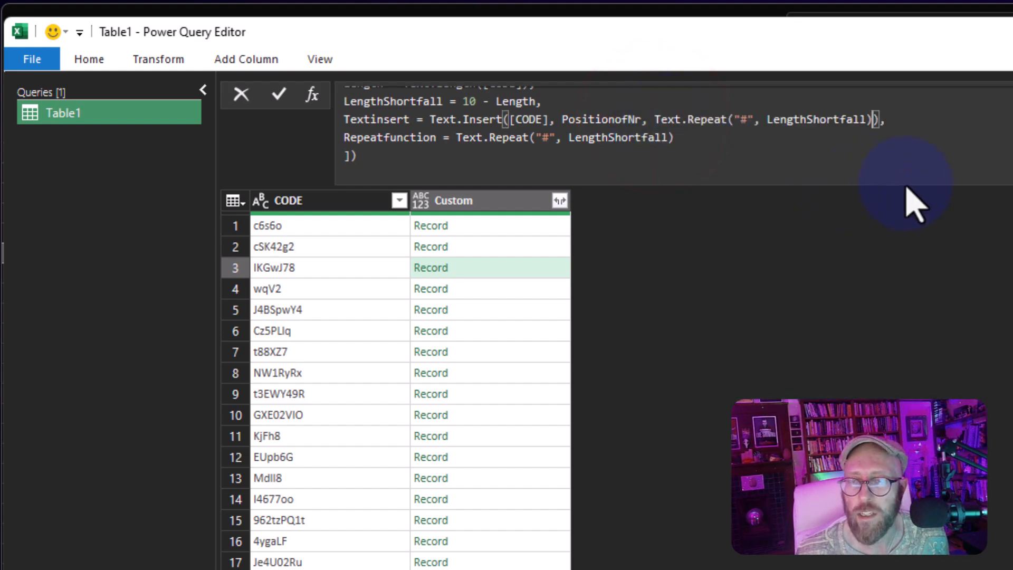
Change the repeated character inside Textinsert to "0", apply the formula and preview the first row's record.
{"action": "left_click", "coordinate": [746, 119]}
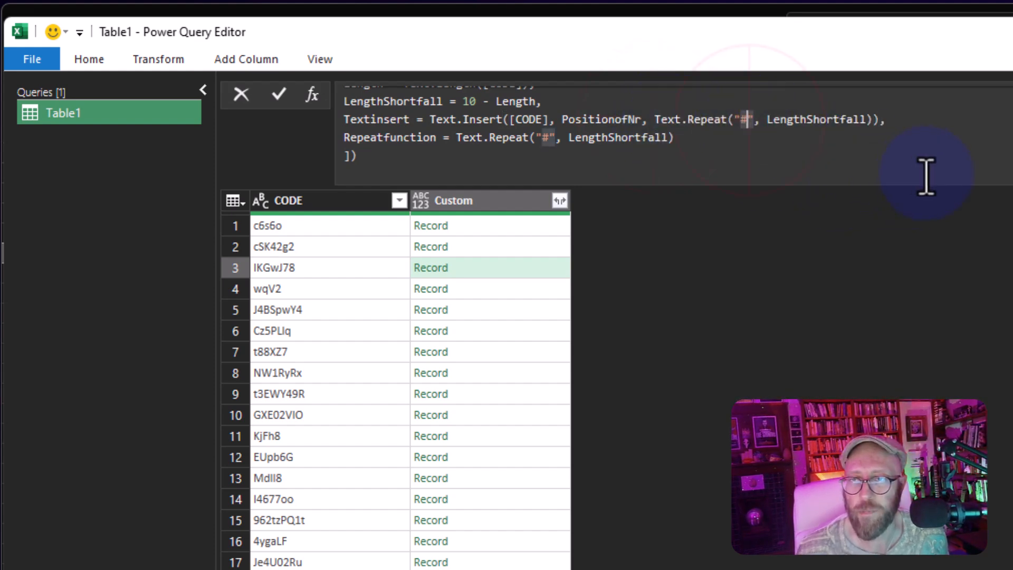
{"action": "type", "text": "0"}
{"action": "left_click", "coordinate": [421, 154]}
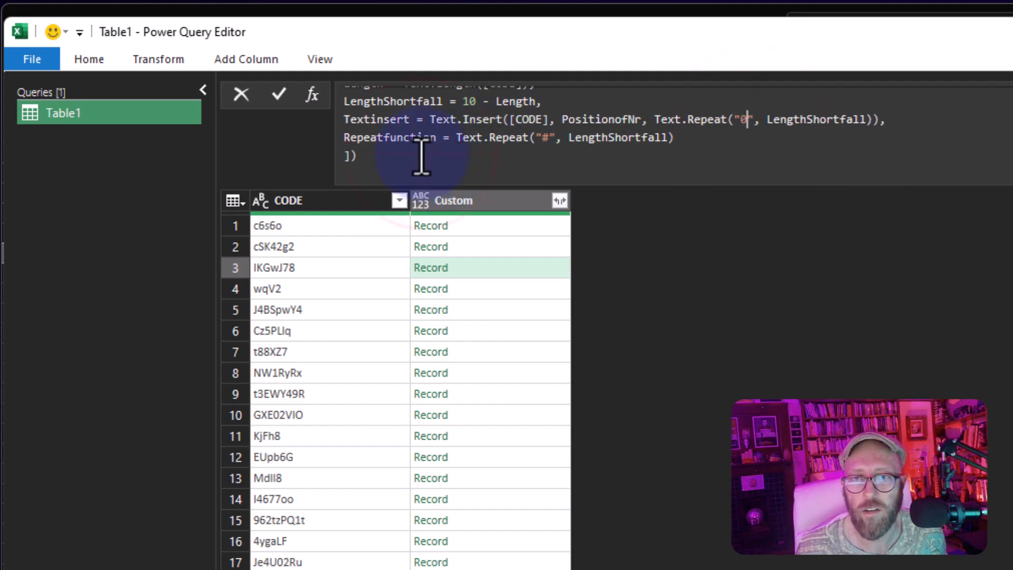
{"action": "left_click", "coordinate": [494, 225]}
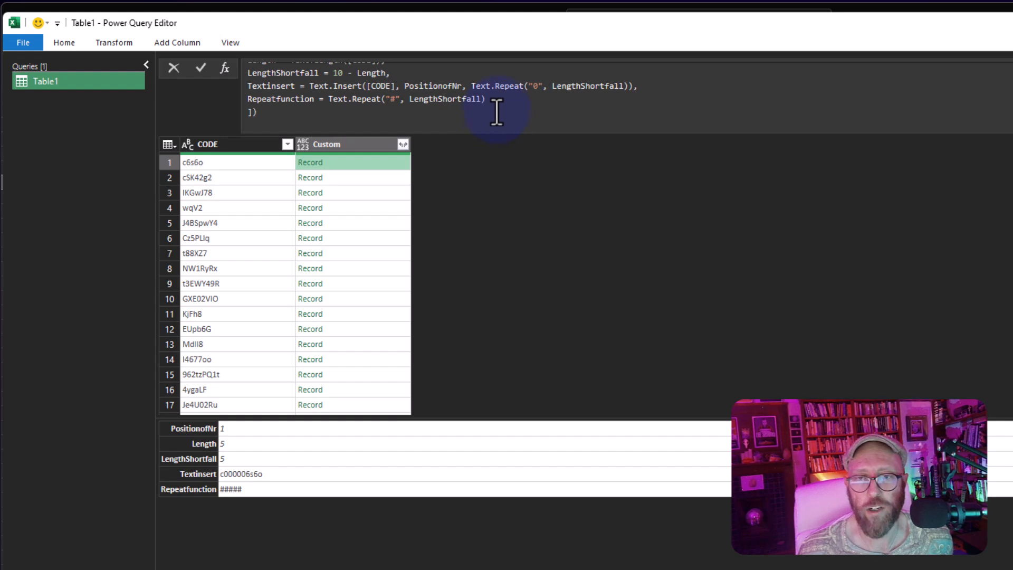
Wrap the Textinsert expression in Text.Upper and apply the formula.
{"action": "left_click", "coordinate": [309, 85]}
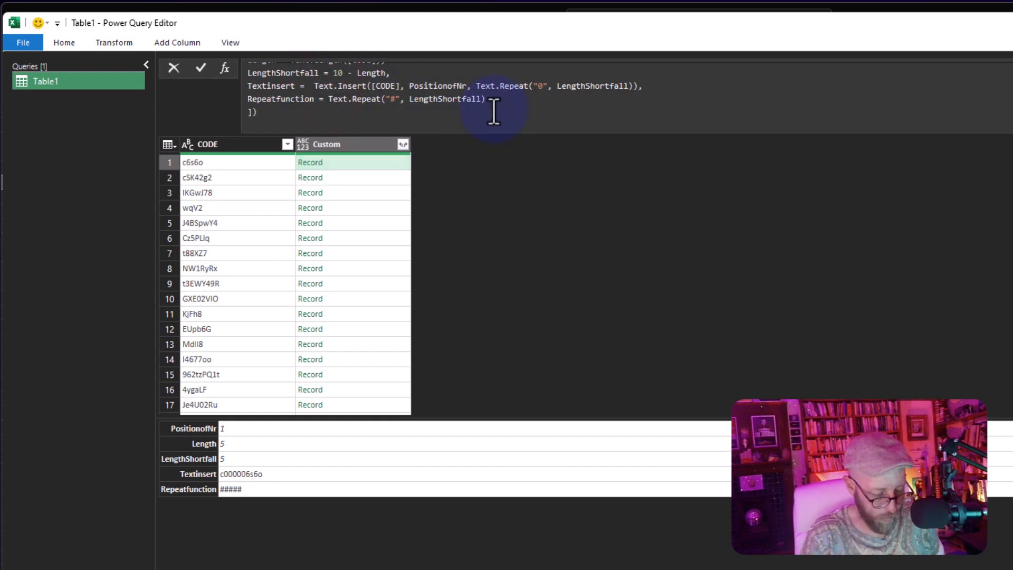
{"action": "type", "text": "textupe"}
{"action": "key", "text": "BackSpace"}
{"action": "type", "text": "per"}
{"action": "key", "text": "Tab"}
{"action": "key", "text": "BackSpace"}
{"action": "type", "text": "("}
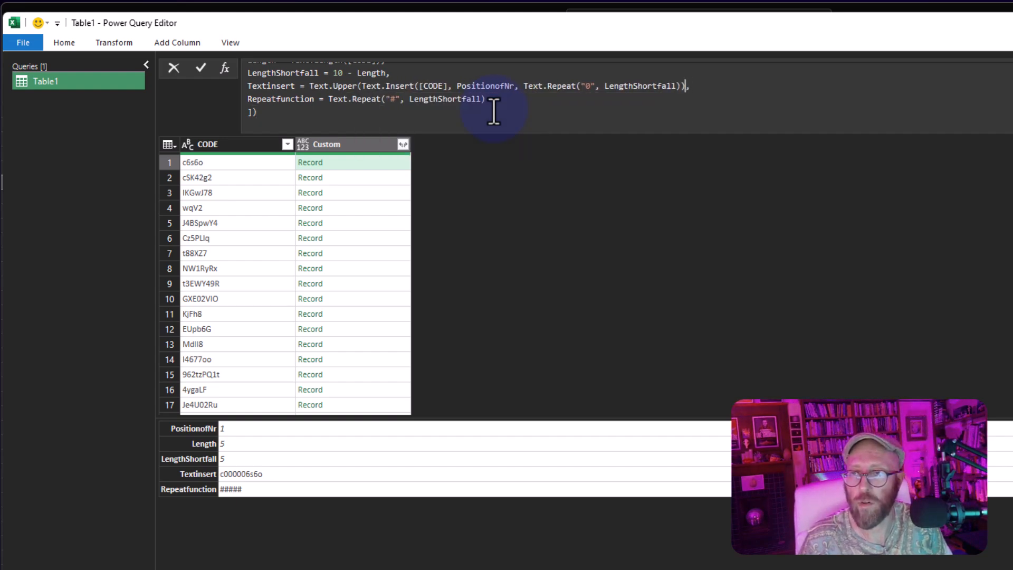
{"action": "key", "text": "Return"}
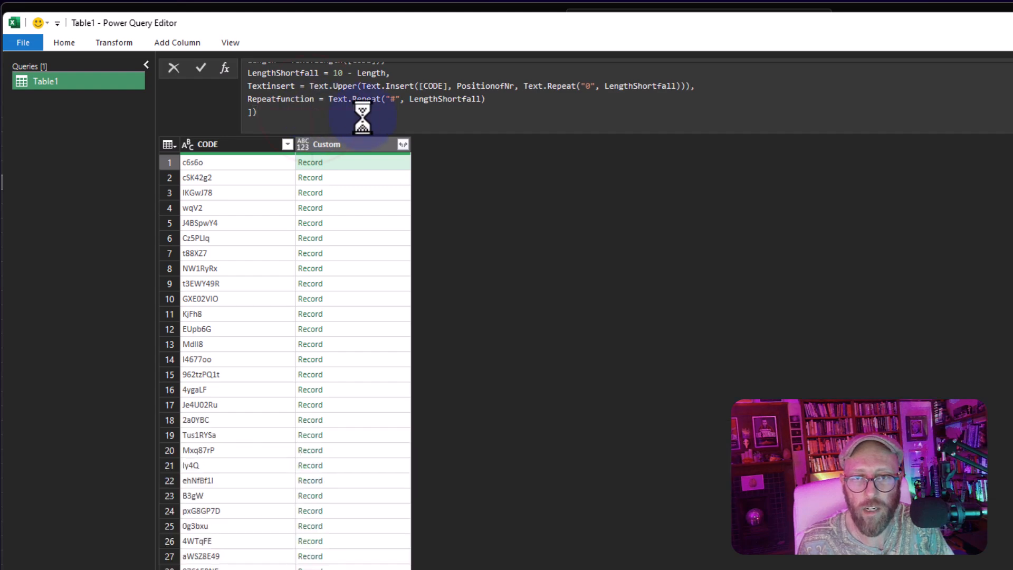
Examine the Textinsert values in the record previews for rows 1 to 5 and 7.
{"action": "left_click", "coordinate": [369, 162]}
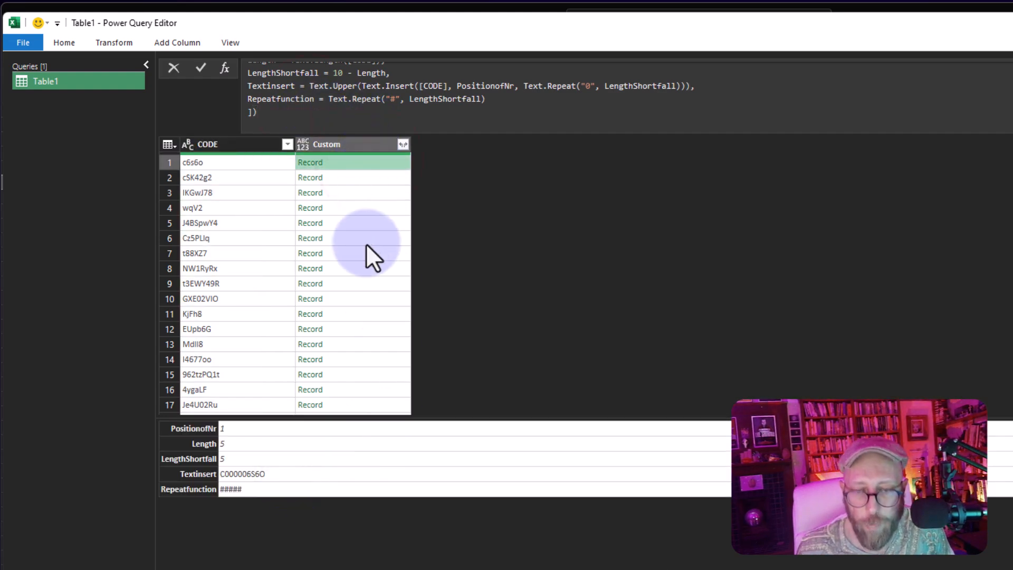
{"action": "left_click", "coordinate": [359, 179]}
{"action": "left_click", "coordinate": [360, 209]}
{"action": "left_click", "coordinate": [364, 252]}
{"action": "left_click", "coordinate": [360, 219]}
{"action": "left_click", "coordinate": [360, 205]}
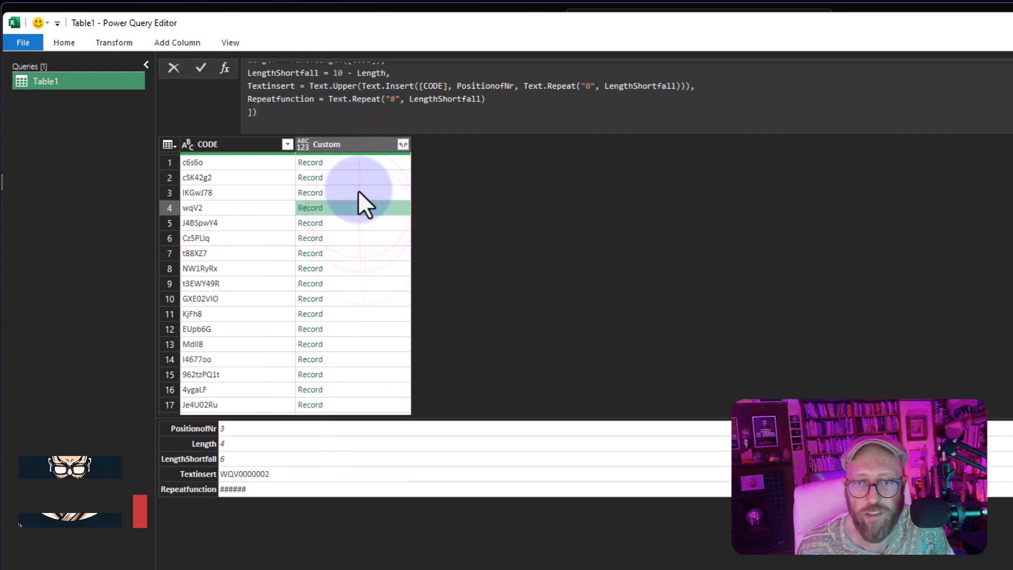
{"action": "left_click", "coordinate": [360, 193]}
{"action": "left_click", "coordinate": [360, 161]}
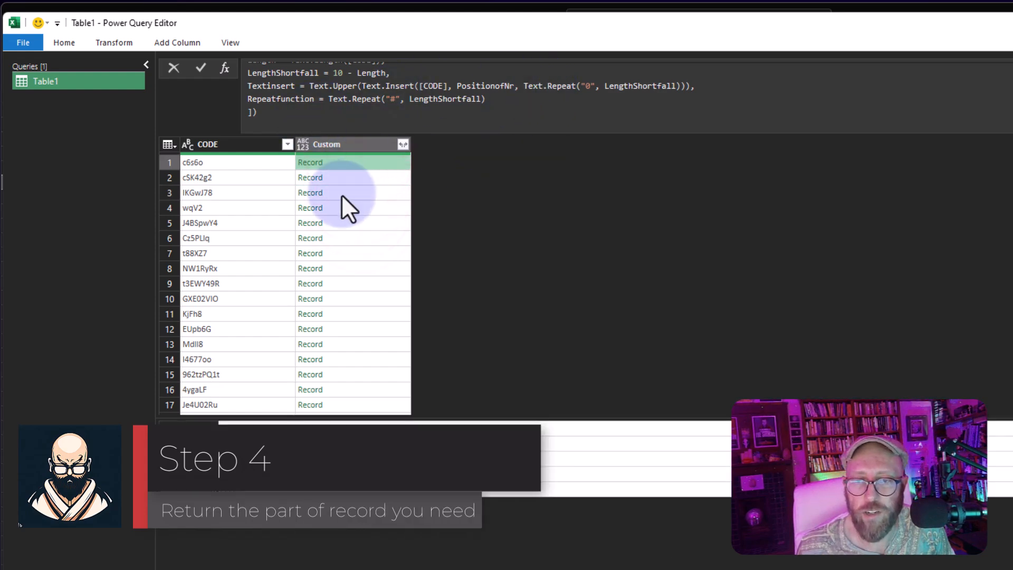
Append [Textinsert] after the record's closing bracket to return only that field, apply the formula and check values in the Custom column.
{"action": "left_click", "coordinate": [254, 114]}
{"action": "type", "text": ")"}
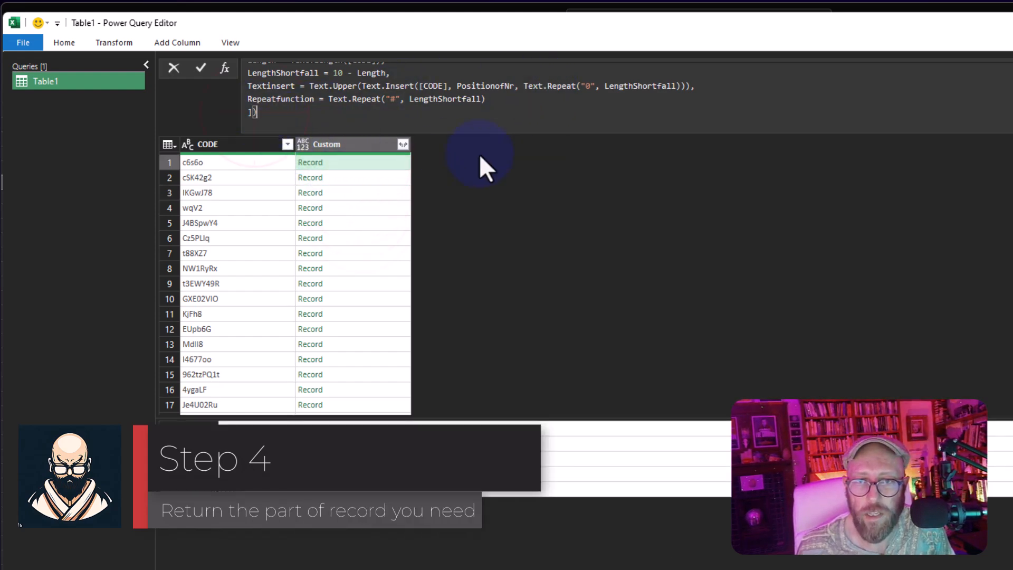
{"action": "type", "text": "[Textinsert"}
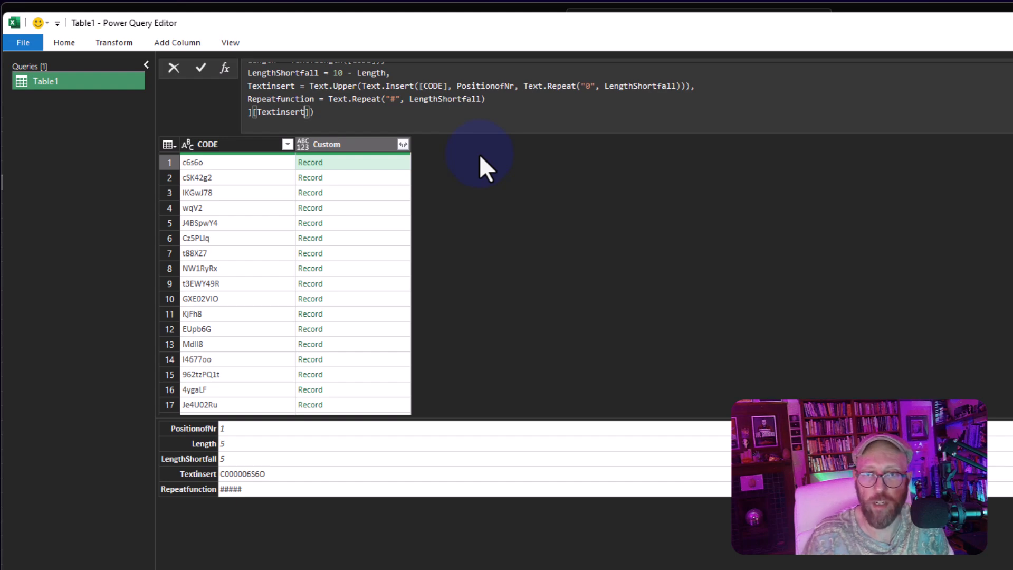
{"action": "key", "text": "Return"}
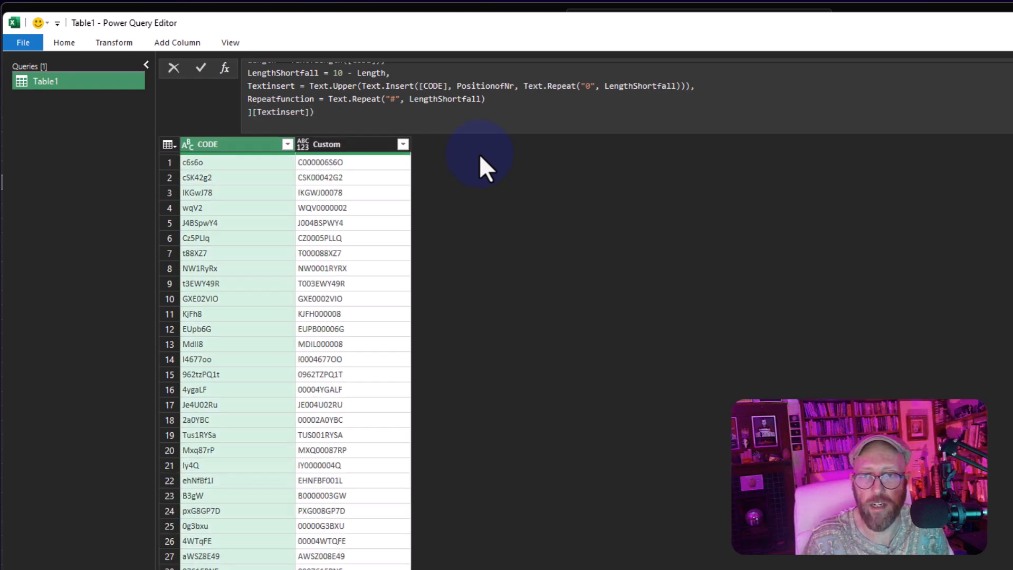
{"action": "left_click_drag", "start_coordinate": [377, 168], "coordinate": [372, 283]}
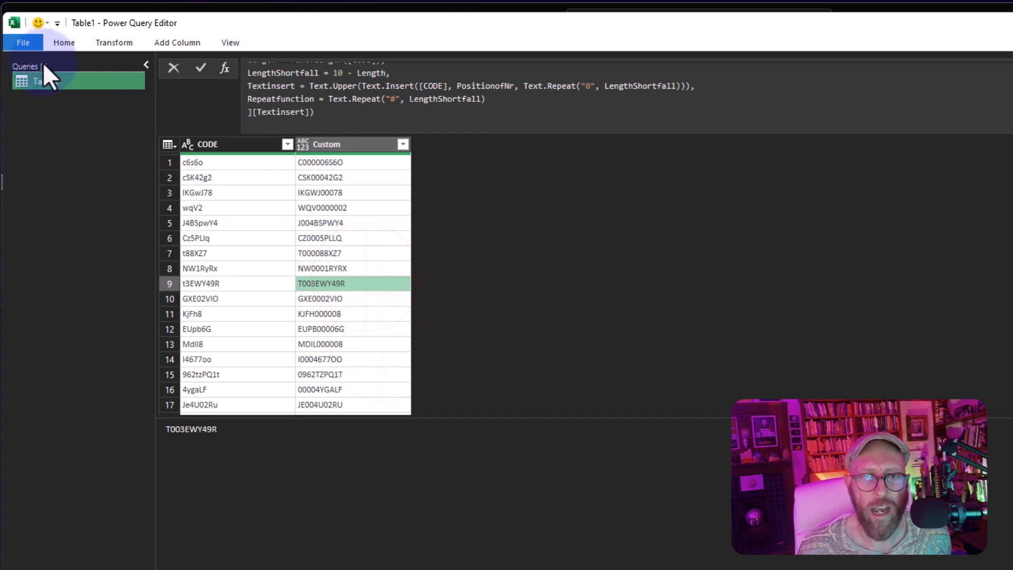
Close the query editor and load the query result into the Excel workbook.
{"action": "left_click", "coordinate": [31, 45]}
{"action": "left_click", "coordinate": [61, 67]}
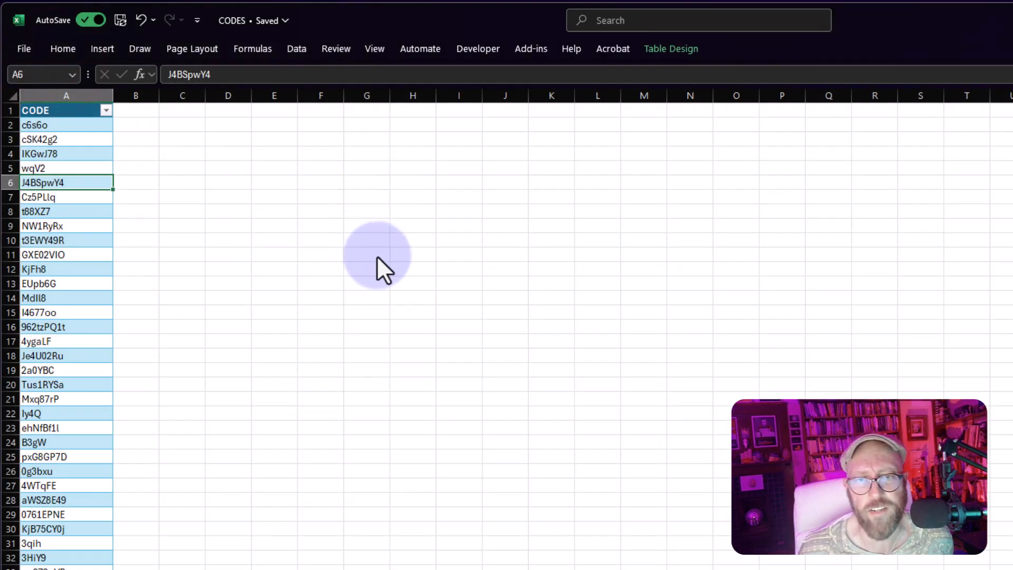
{"action": "left_click", "coordinate": [406, 276]}
{"action": "left_click", "coordinate": [132, 197]}
Examine the padded codes in the Custom column of the loaded table against the original CODE values.
{"action": "left_click_drag", "start_coordinate": [117, 126], "coordinate": [100, 517]}
{"action": "left_click", "coordinate": [106, 416]}
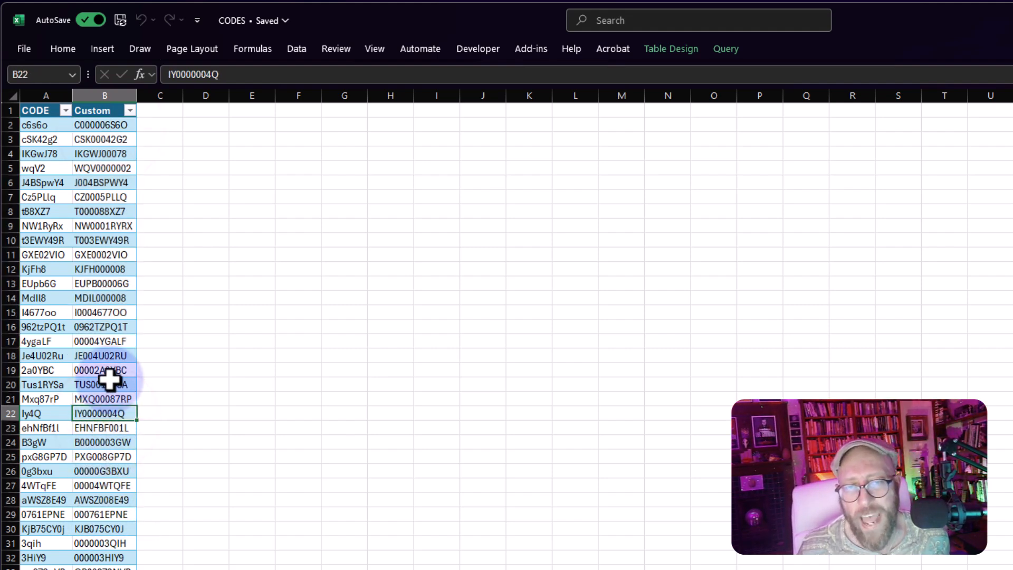
{"action": "left_click", "coordinate": [251, 197]}
{"action": "left_click_drag", "start_coordinate": [105, 125], "coordinate": [99, 427]}
{"action": "left_click", "coordinate": [87, 355]}
{"action": "left_click", "coordinate": [114, 328]}
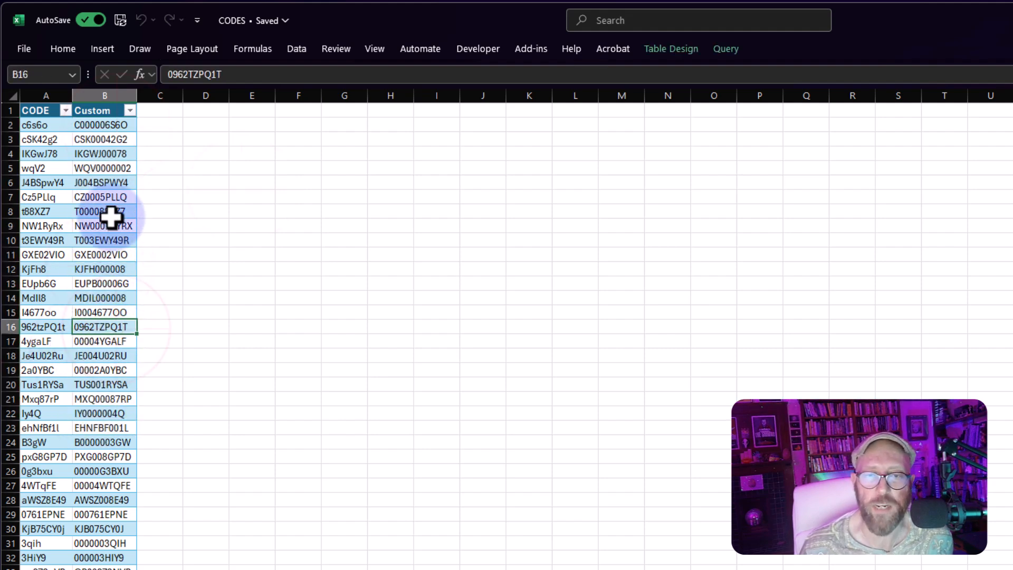
{"action": "left_click_drag", "start_coordinate": [111, 216], "coordinate": [102, 315]}
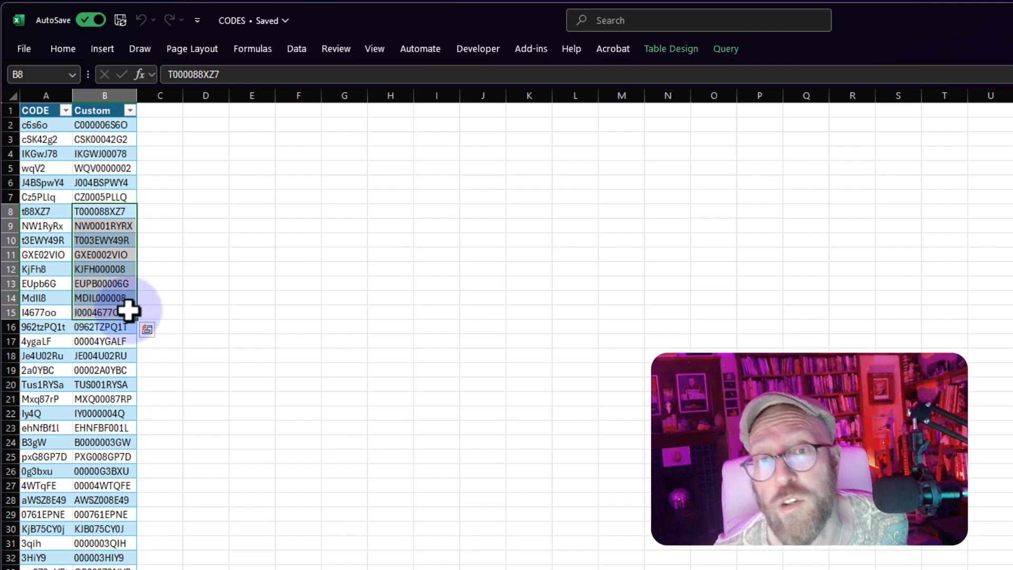
{"action": "left_click", "coordinate": [206, 268]}
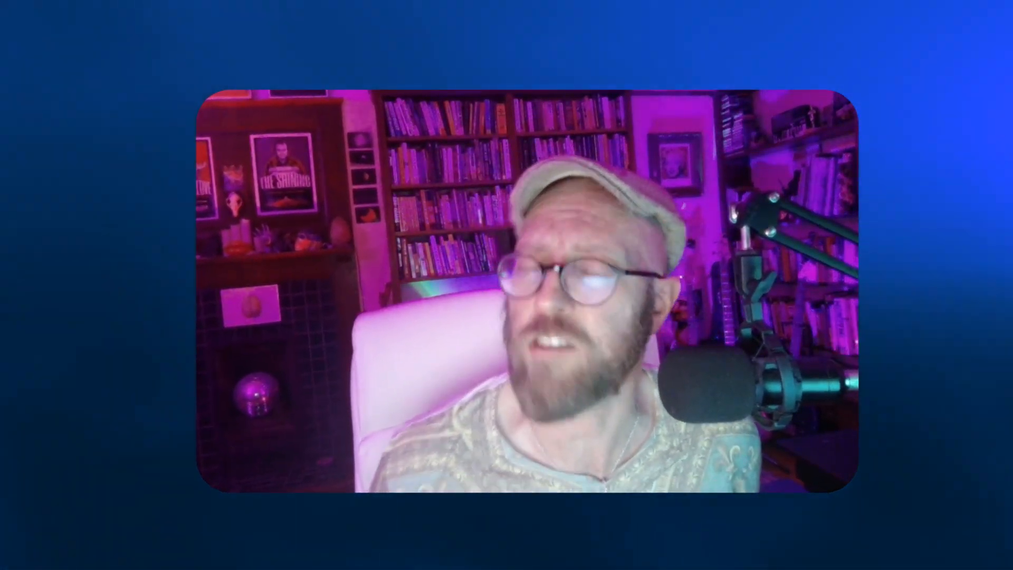